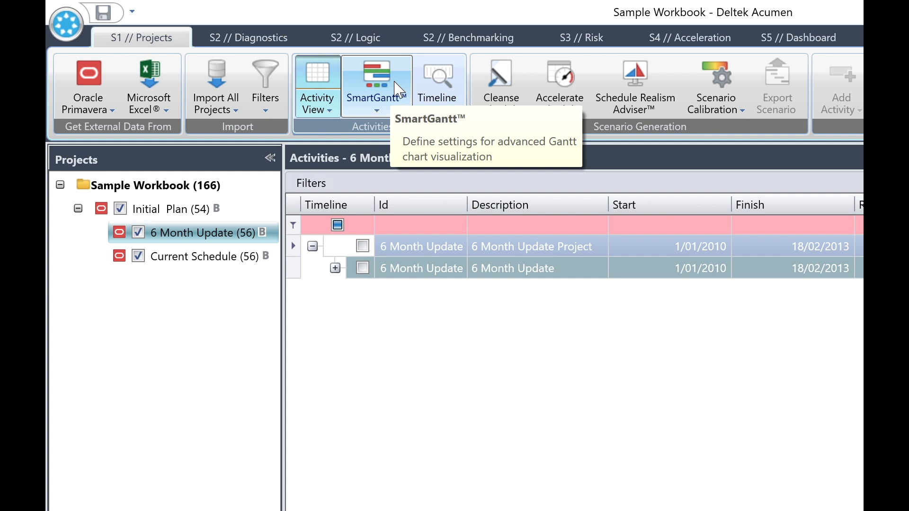
Step: Review the SmartGantt top bar settings, including its date choices, Px Dates, colour criteria and float display
{"action": "left_click", "coordinate": [376, 111]}
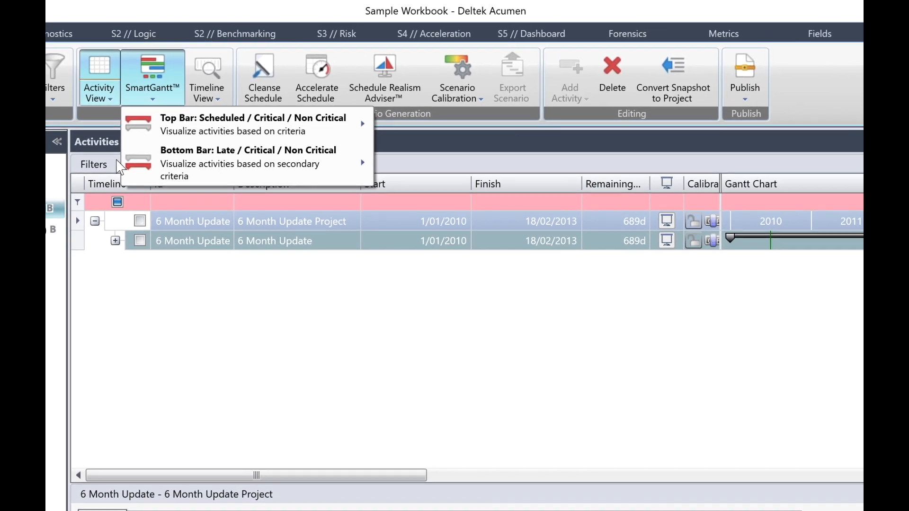
{"action": "mouse_move", "coordinate": [237, 129]}
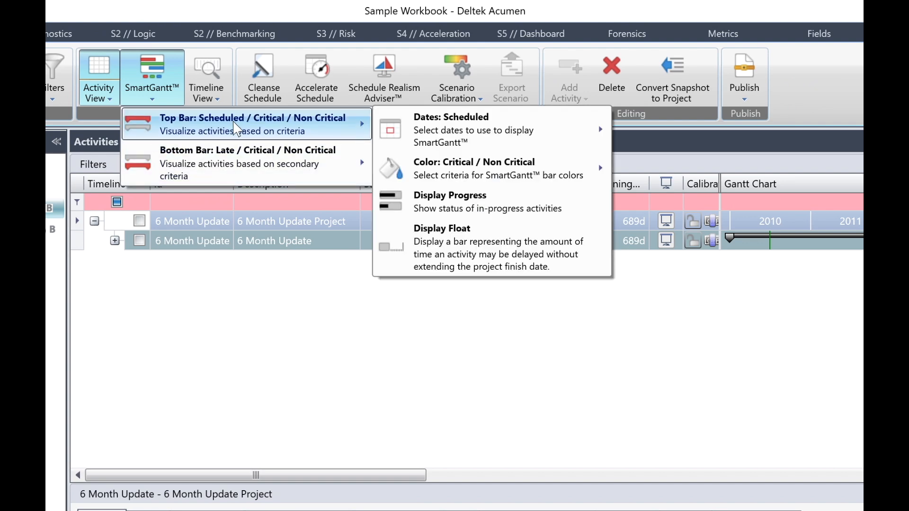
{"action": "mouse_move", "coordinate": [489, 122]}
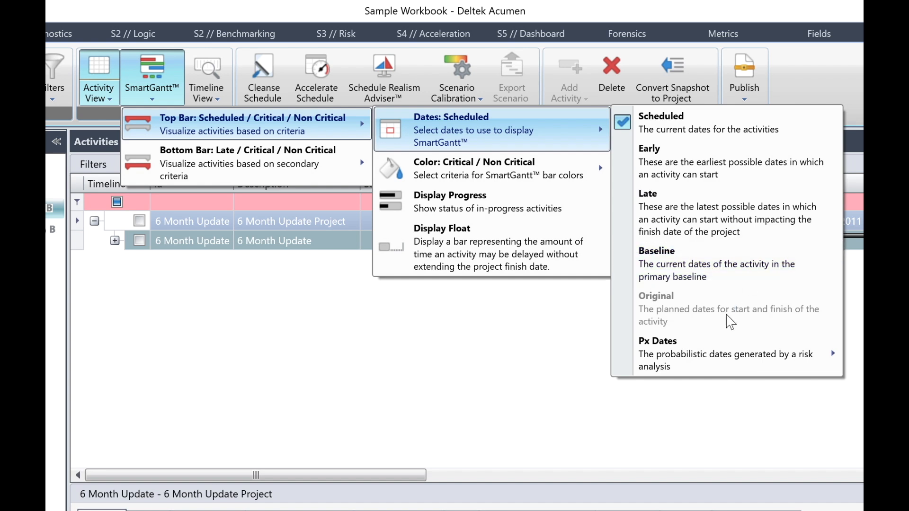
{"action": "mouse_move", "coordinate": [729, 362]}
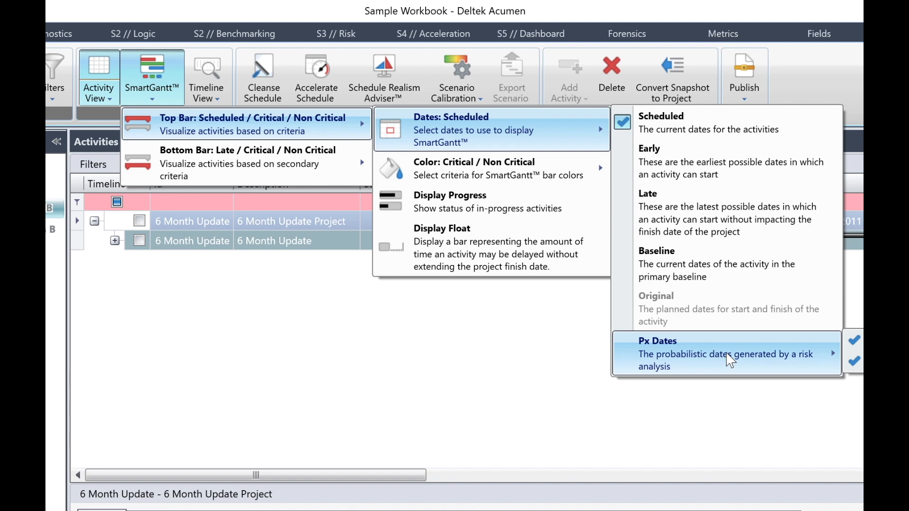
{"action": "mouse_move", "coordinate": [539, 177]}
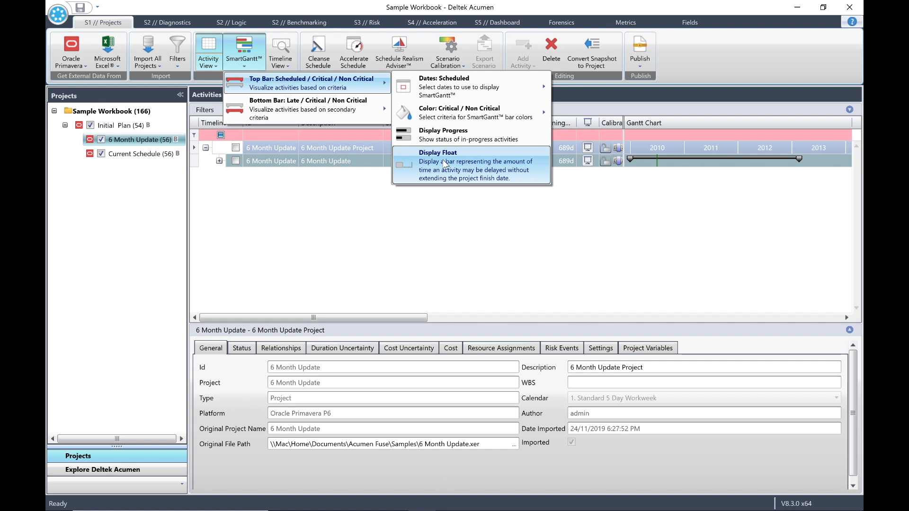
{"action": "left_click", "coordinate": [361, 186]}
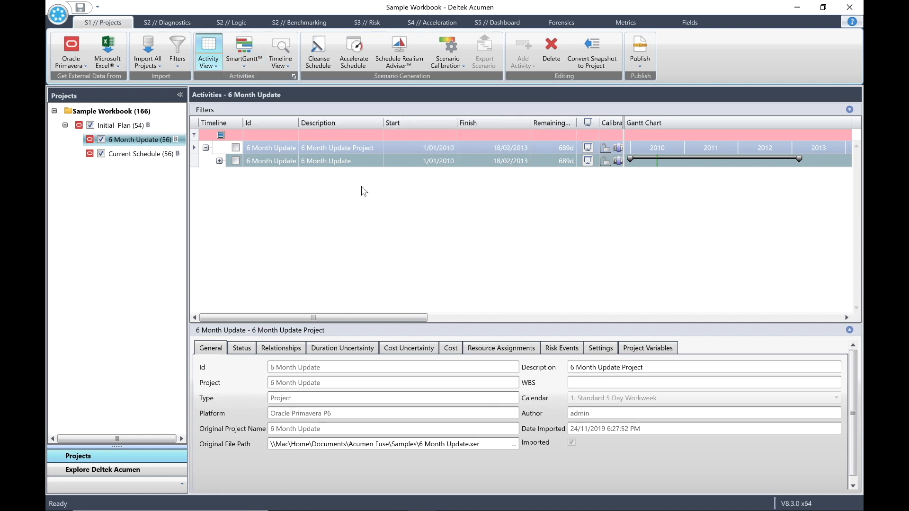
Step: Examine the top bar colour modes in the SmartGantt configuration, leaving the settings as they are
{"action": "left_click", "coordinate": [293, 77]}
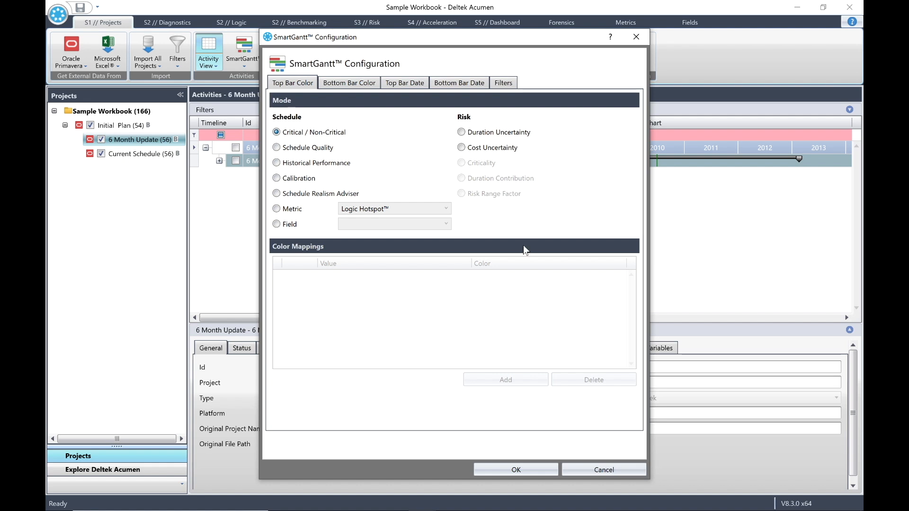
{"action": "left_click", "coordinate": [626, 468]}
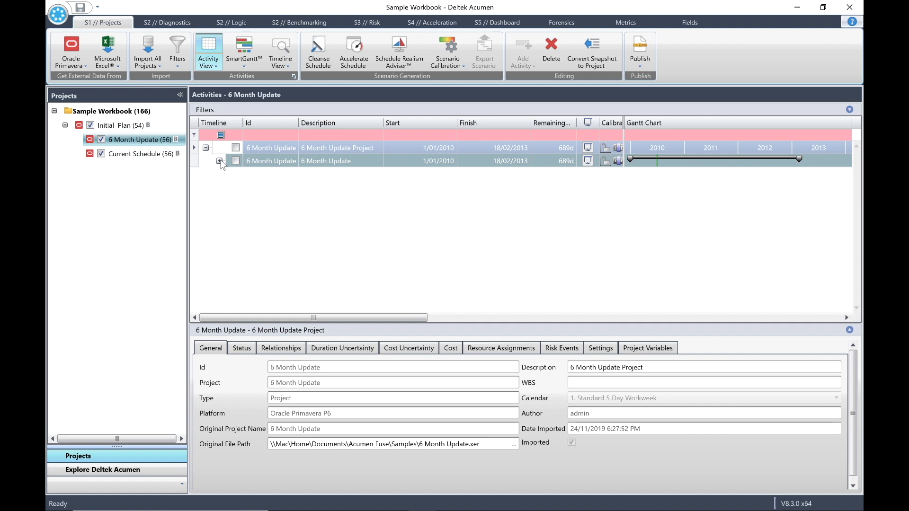
Step: Expand the 6 Month Update branch and review the date and colour options for the SmartGantt top bar
{"action": "left_click", "coordinate": [219, 161]}
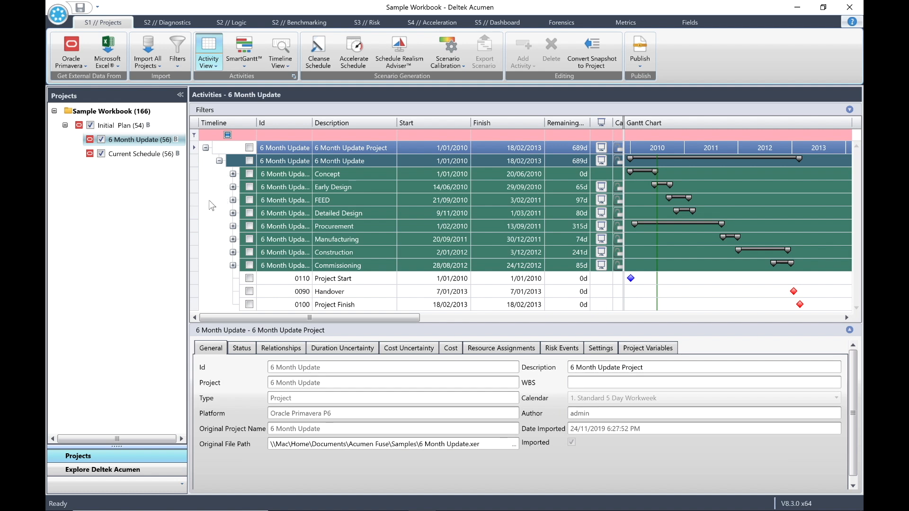
{"action": "left_click", "coordinate": [244, 60]}
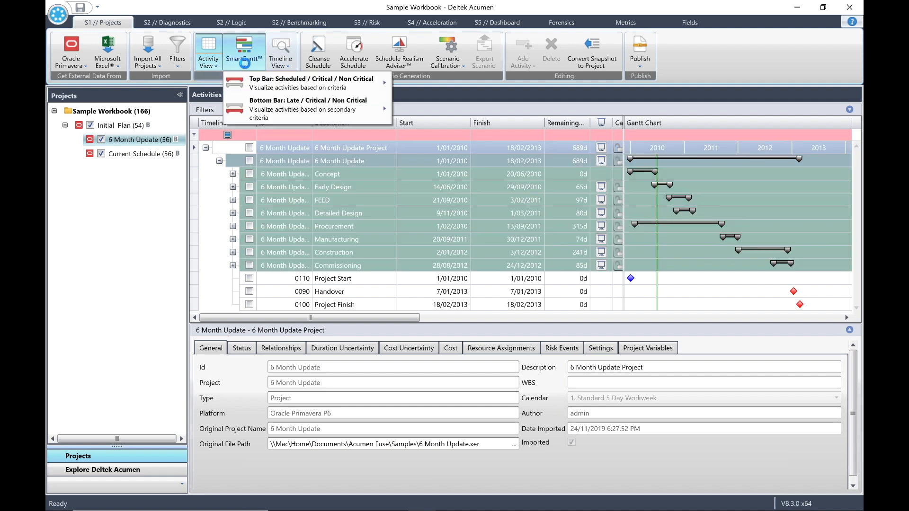
{"action": "mouse_move", "coordinate": [284, 82]}
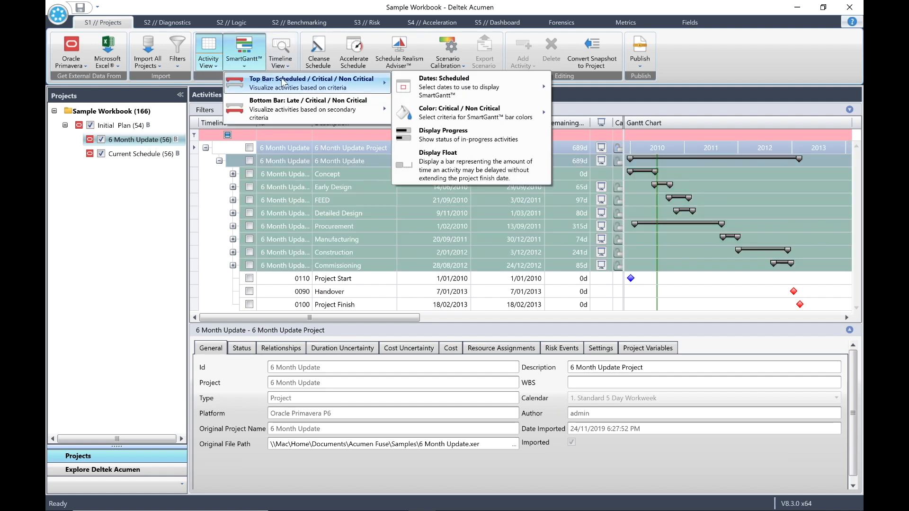
{"action": "mouse_move", "coordinate": [480, 87]}
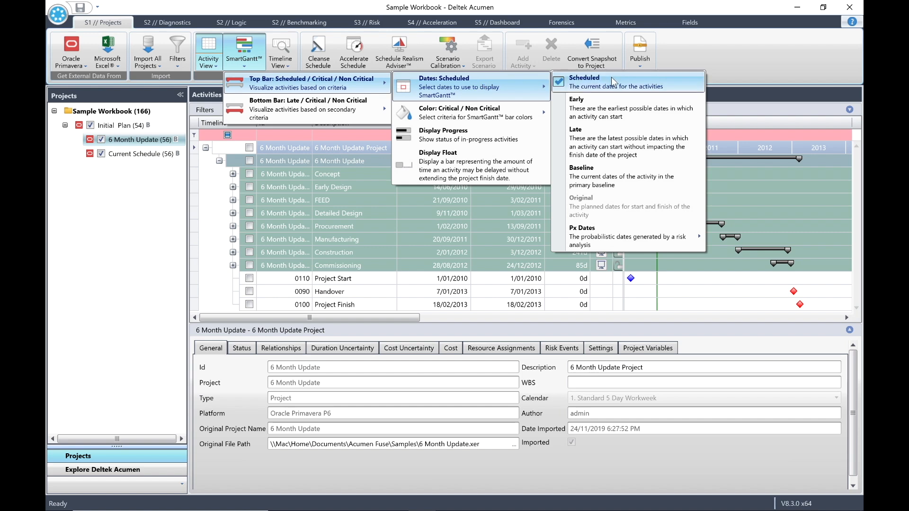
{"action": "mouse_move", "coordinate": [505, 113]}
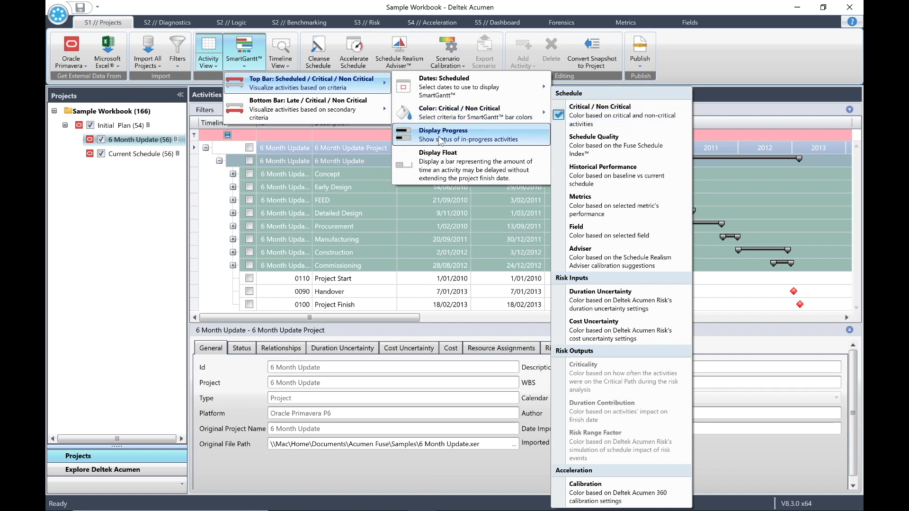
{"action": "left_click", "coordinate": [436, 164]}
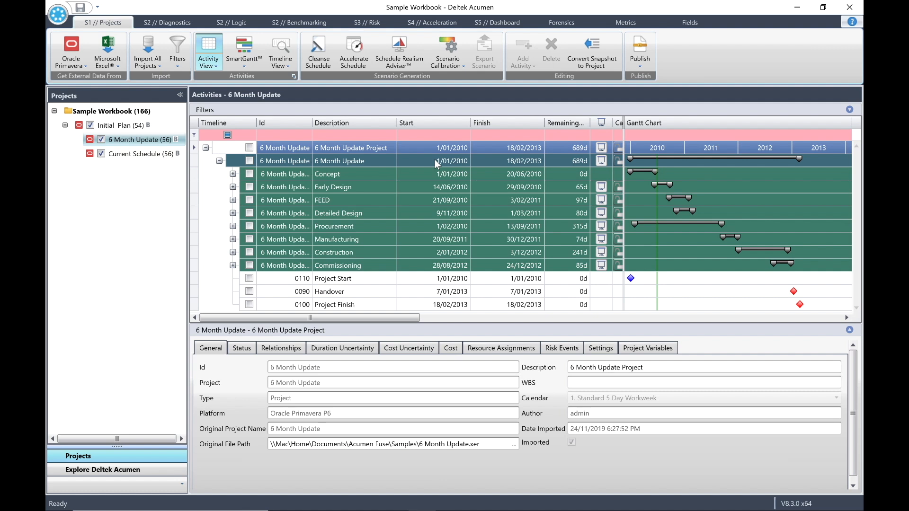
Step: Show a SmartGantt bottom bar based on the Early dates
{"action": "left_click", "coordinate": [251, 66]}
{"action": "mouse_move", "coordinate": [324, 107]}
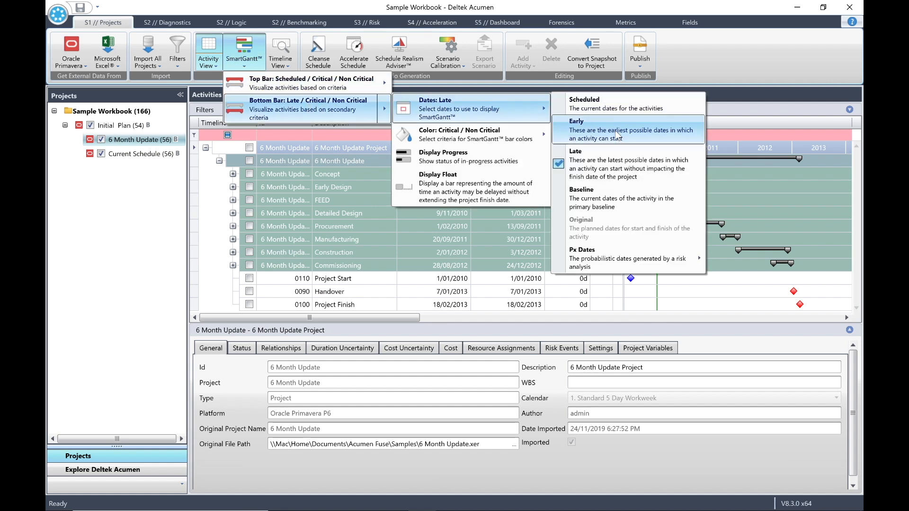
{"action": "left_click", "coordinate": [618, 136]}
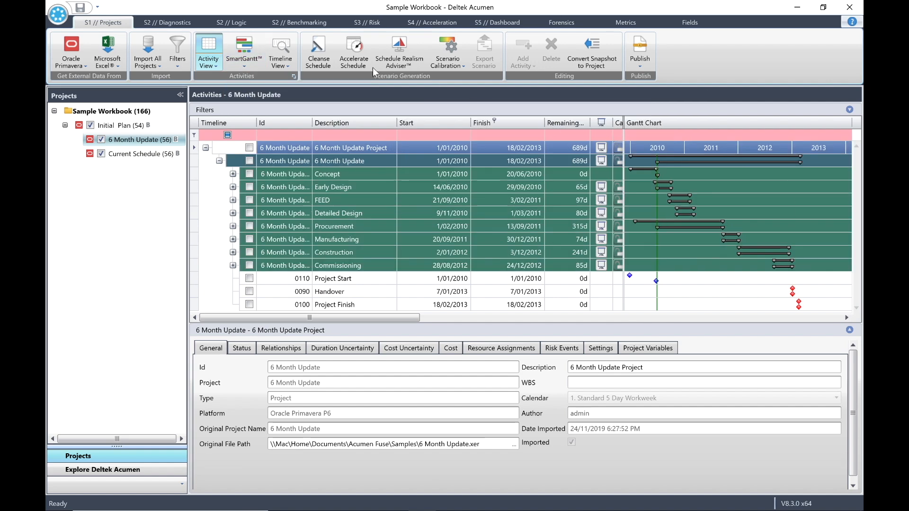
Step: Colour the SmartGantt bottom bar by Schedule Quality and look over its remaining display options
{"action": "left_click", "coordinate": [258, 66]}
{"action": "mouse_move", "coordinate": [387, 122]}
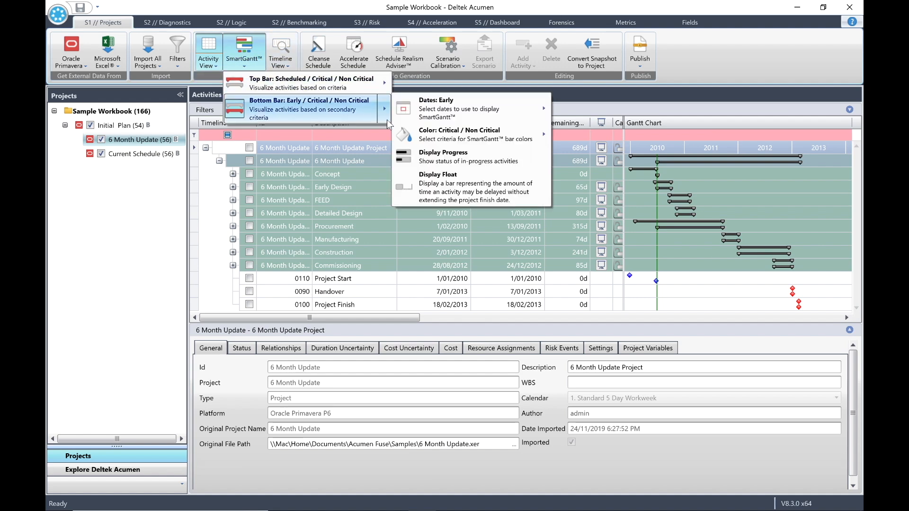
{"action": "mouse_move", "coordinate": [449, 139]}
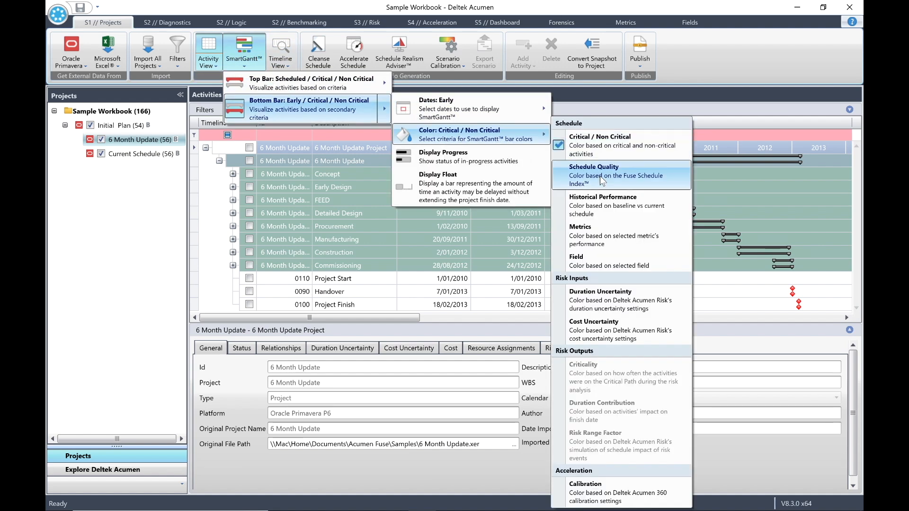
{"action": "left_click", "coordinate": [583, 172]}
{"action": "mouse_move", "coordinate": [280, 104]}
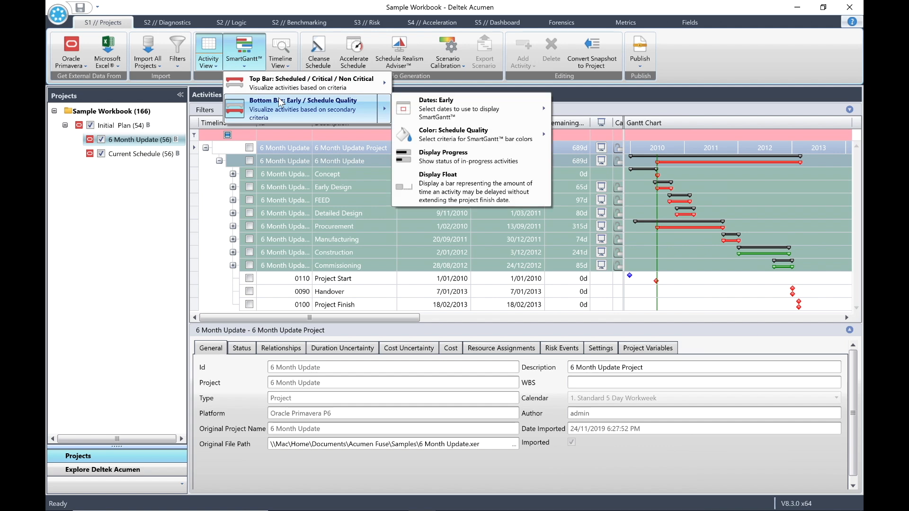
{"action": "left_click", "coordinate": [451, 185]}
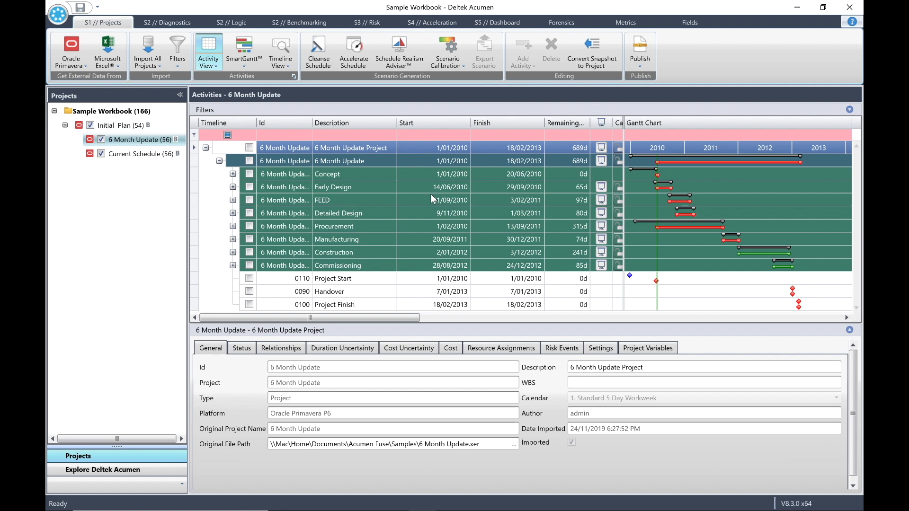
Step: Look into the FEED branch and review the formats available for publishing the project
{"action": "left_click", "coordinate": [238, 200]}
{"action": "left_click", "coordinate": [233, 200]}
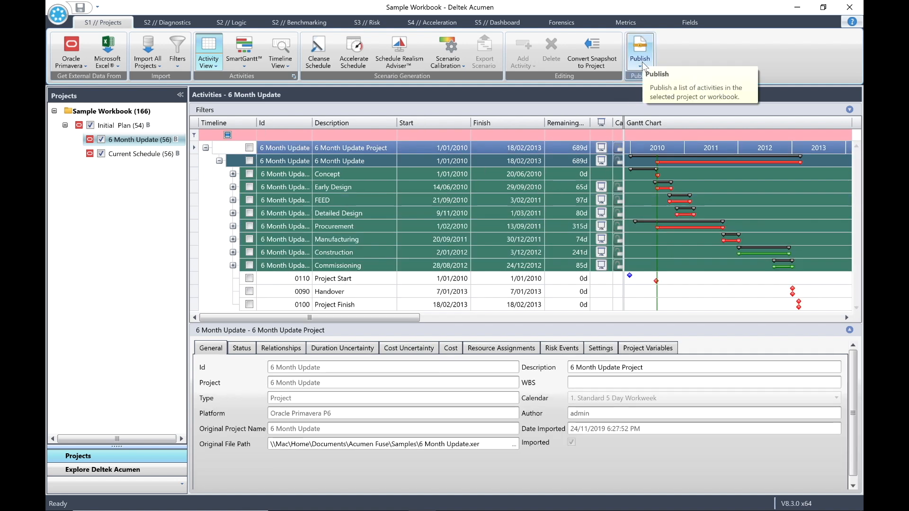
{"action": "left_click", "coordinate": [642, 61]}
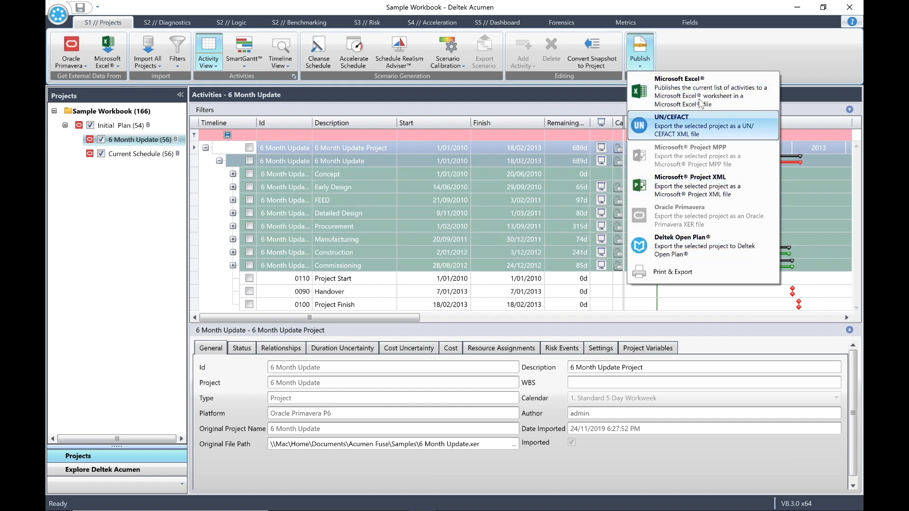
{"action": "left_click", "coordinate": [699, 55]}
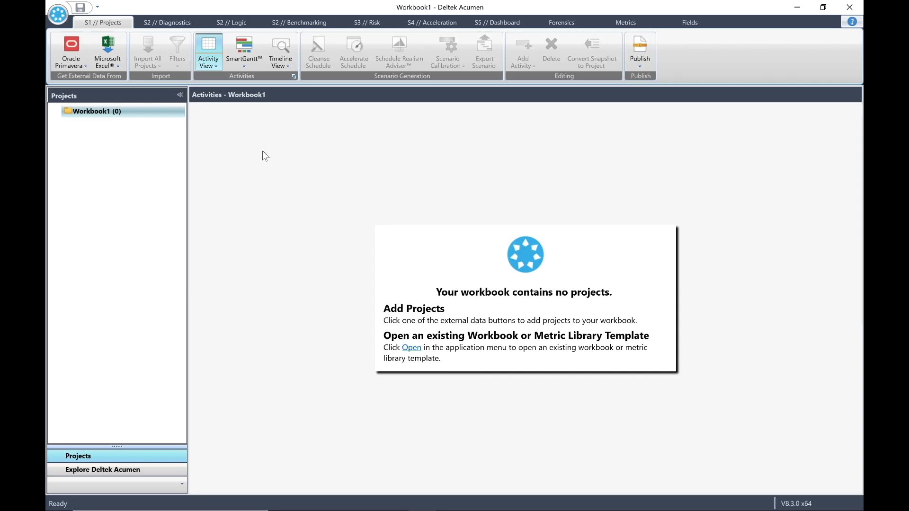
Step: Open the recent workbook Sample Workbook.afw
{"action": "left_click", "coordinate": [59, 14]}
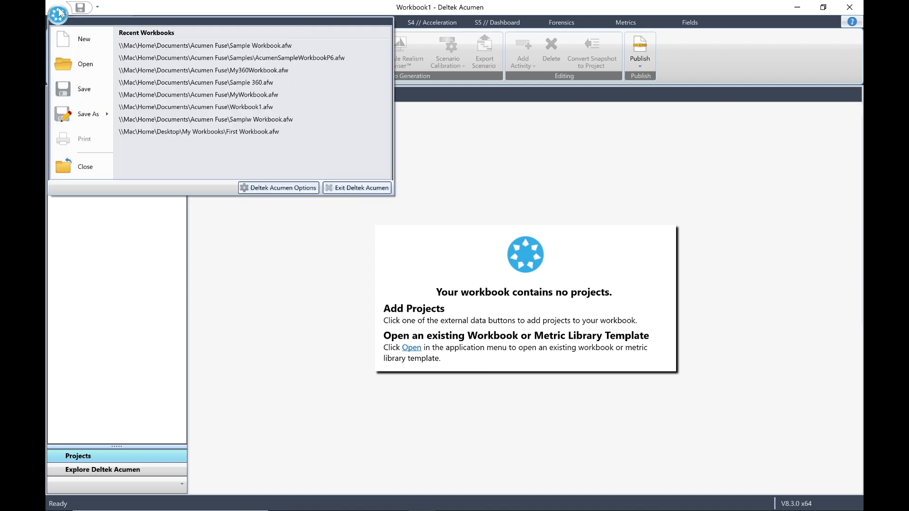
{"action": "left_click", "coordinate": [225, 46]}
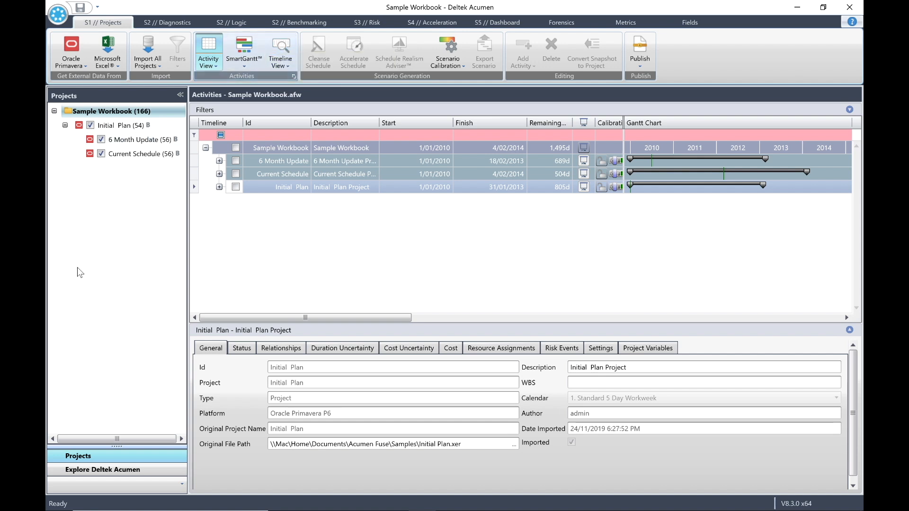
Step: Preview the workbook's timeline, return to the activity table, and review the timeline display options
{"action": "left_click", "coordinate": [286, 46]}
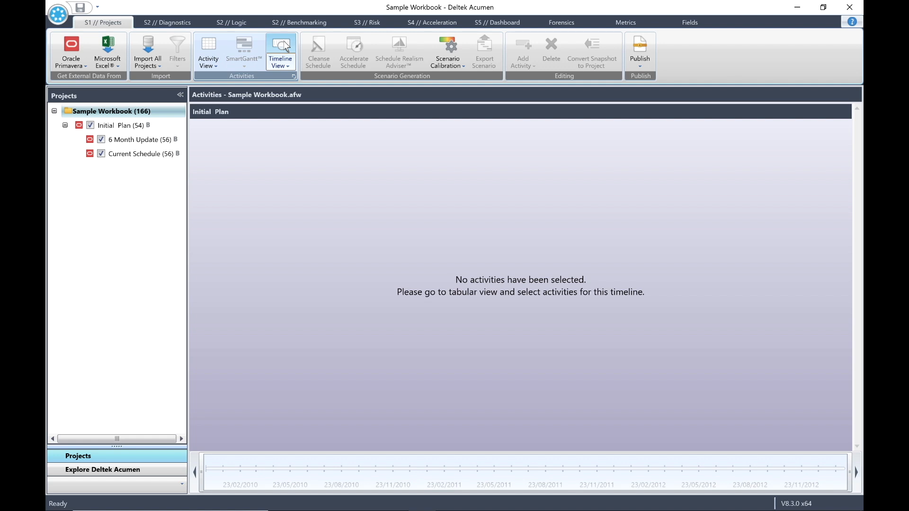
{"action": "left_click", "coordinate": [215, 47]}
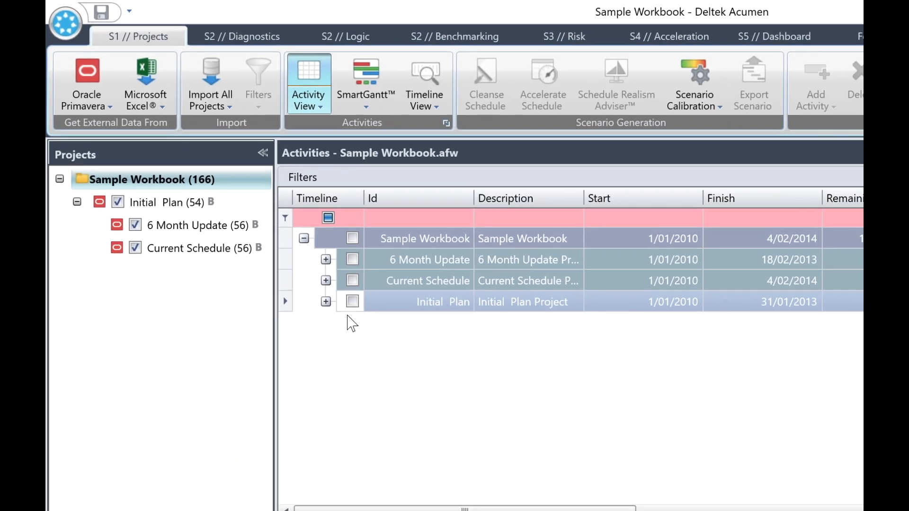
{"action": "left_click", "coordinate": [441, 106]}
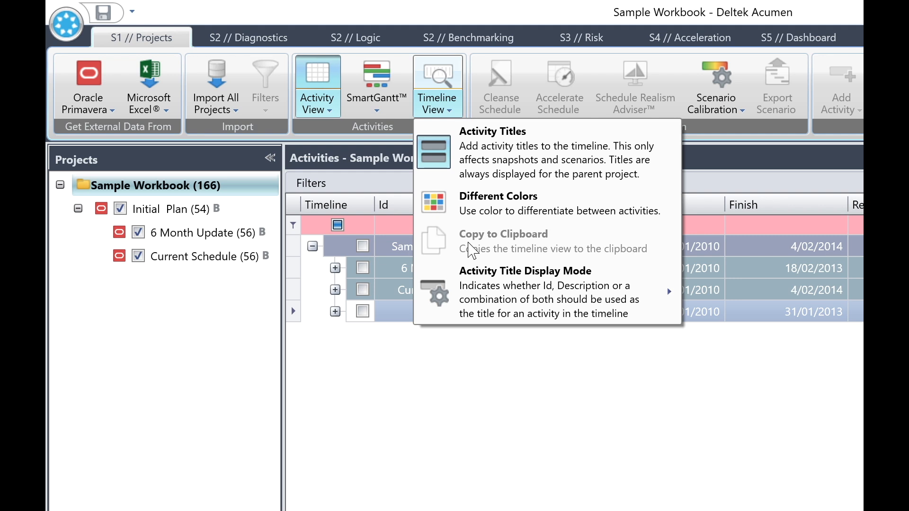
{"action": "mouse_move", "coordinate": [507, 297]}
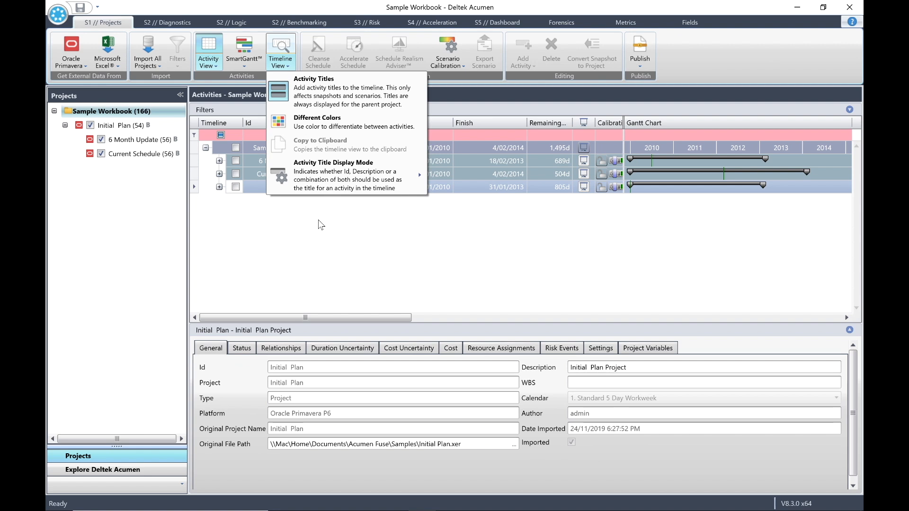
{"action": "left_click", "coordinate": [319, 225]}
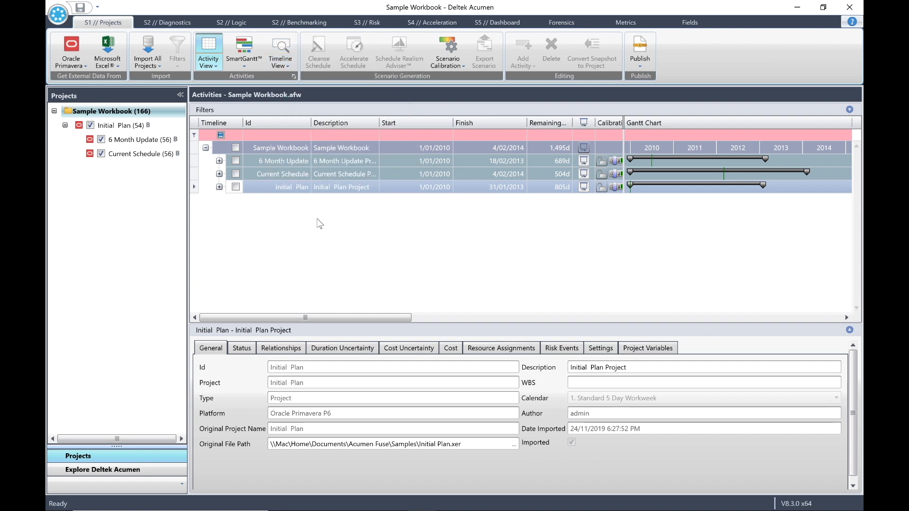
Step: Include all Initial Plan activities in the timeline and display the project in Timeline View
{"action": "left_click", "coordinate": [118, 125]}
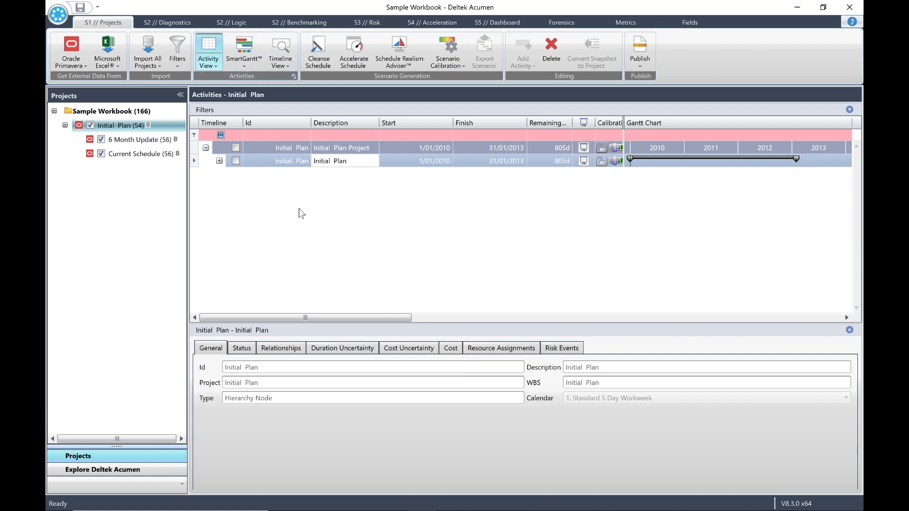
{"action": "left_click", "coordinate": [236, 161]}
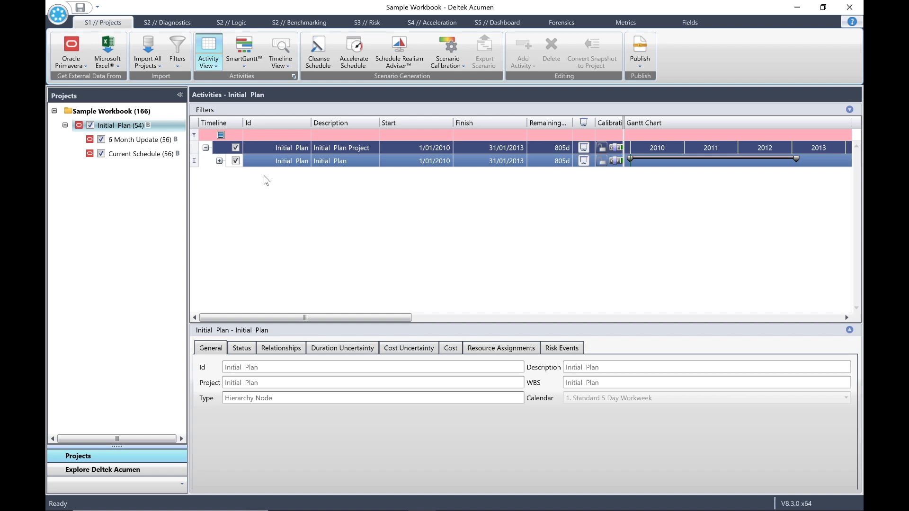
{"action": "left_click", "coordinate": [280, 50]}
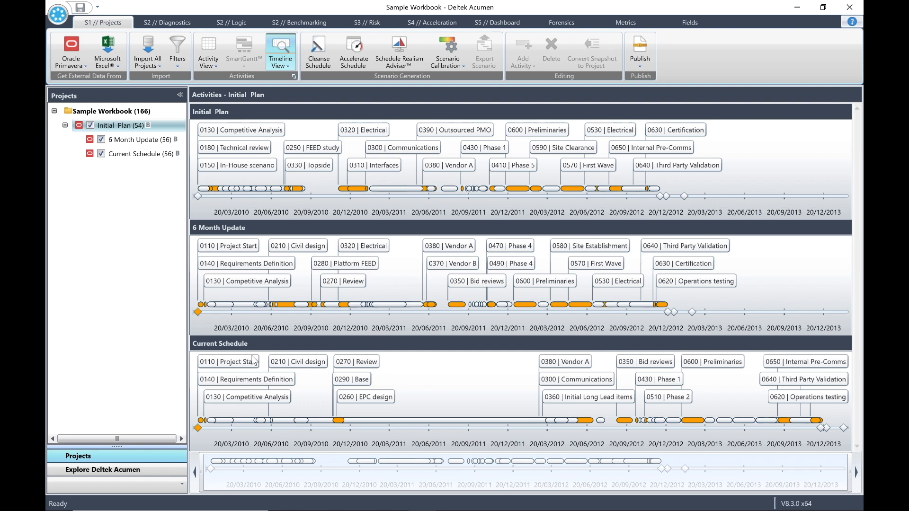
Step: Turn off activity titles for the snapshot timelines
{"action": "left_click", "coordinate": [287, 64]}
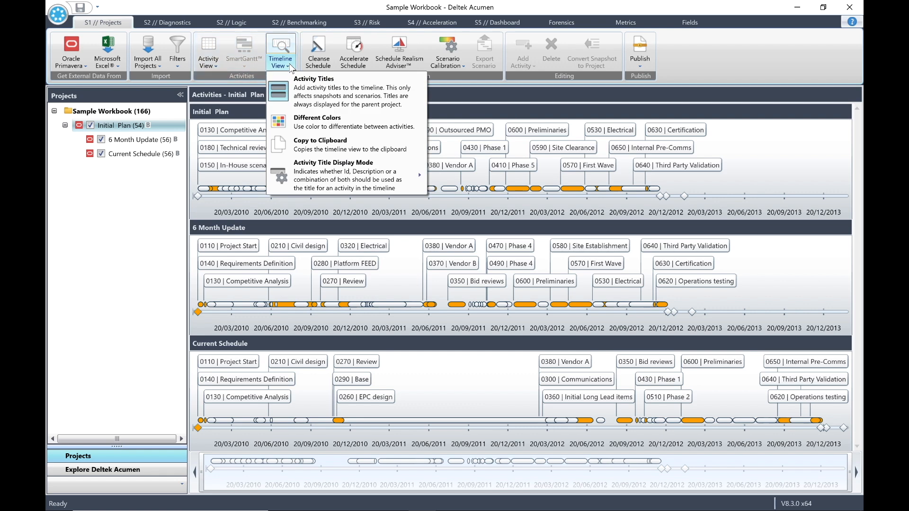
{"action": "left_click", "coordinate": [338, 93]}
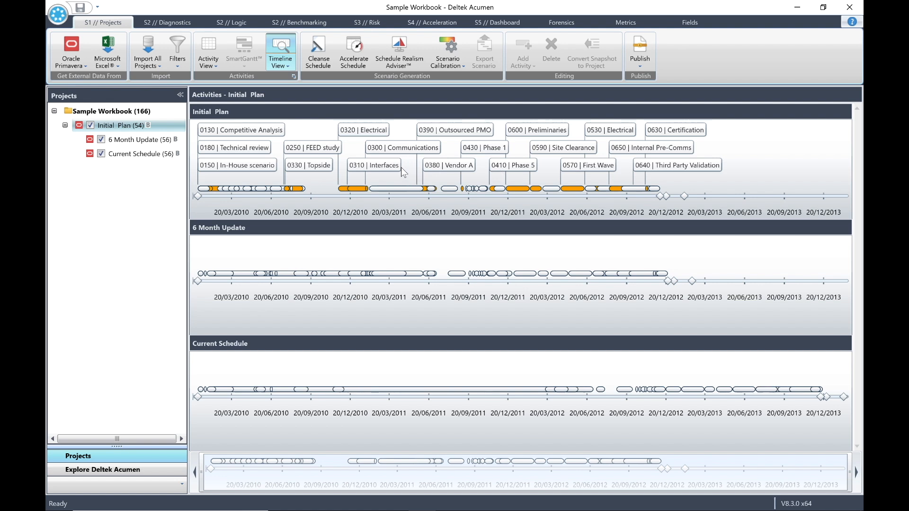
Step: Turn on activity titles for the snapshot timelines and use different colors to differentiate the activities
{"action": "left_click", "coordinate": [285, 66]}
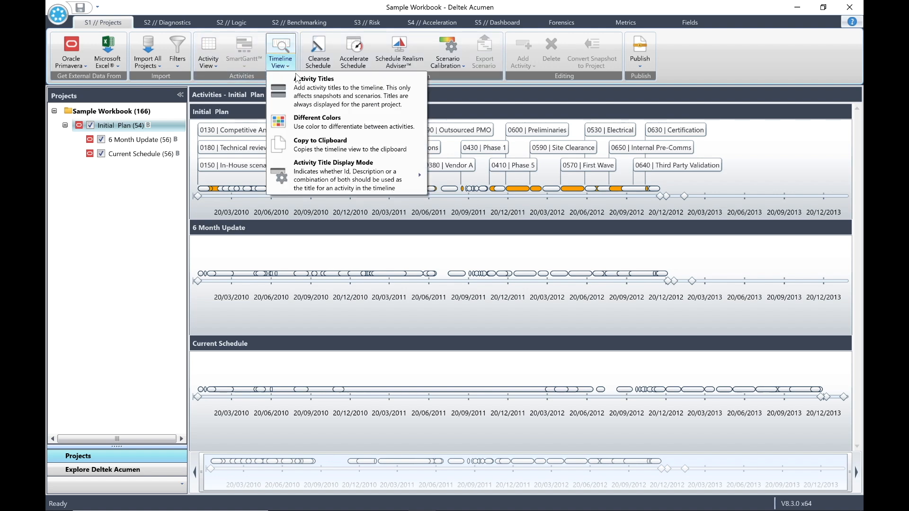
{"action": "left_click", "coordinate": [330, 94]}
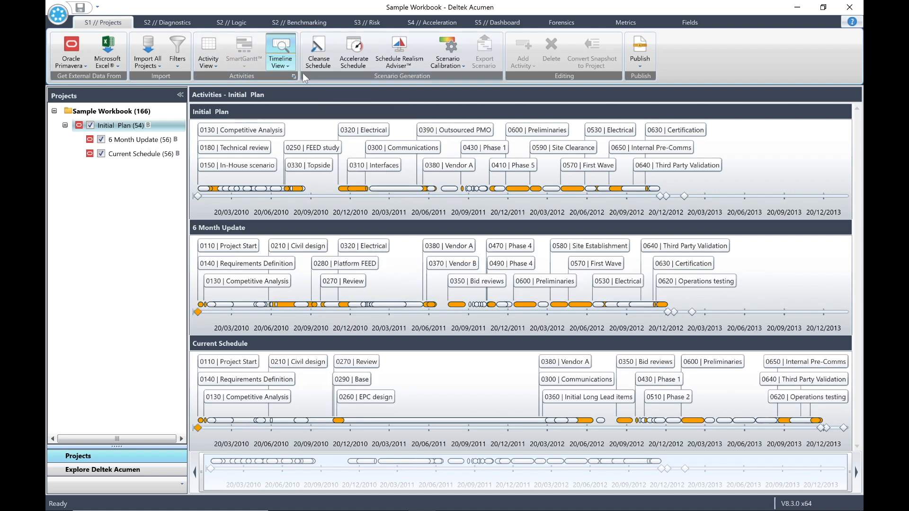
{"action": "left_click", "coordinate": [288, 65]}
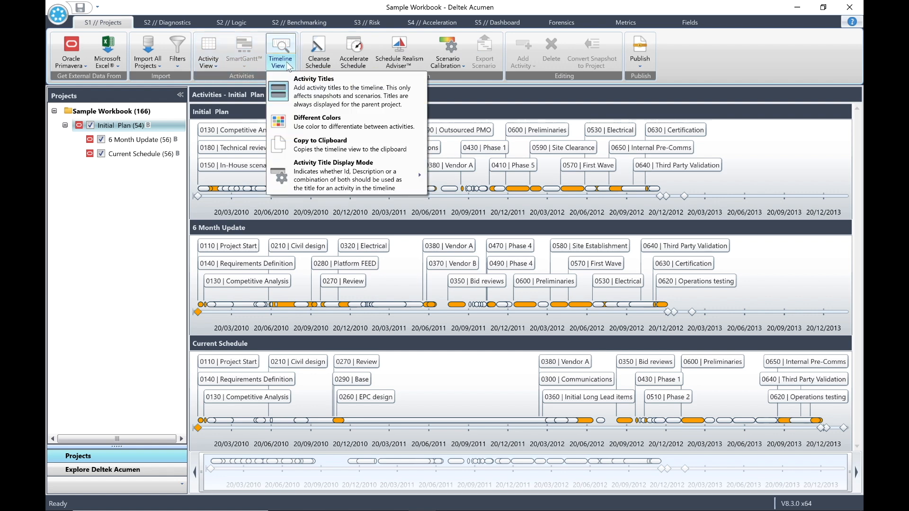
{"action": "left_click", "coordinate": [325, 127]}
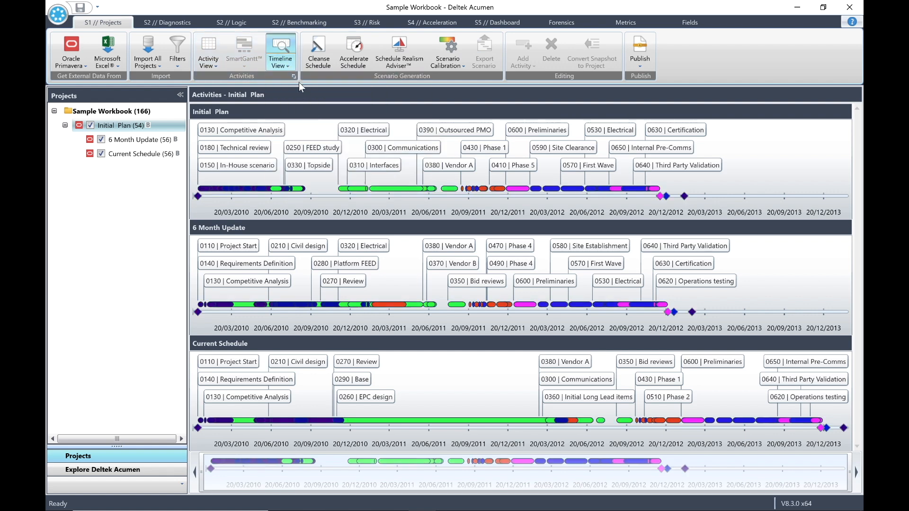
Step: Set the activity title display mode of the timelines to Description
{"action": "left_click", "coordinate": [286, 64]}
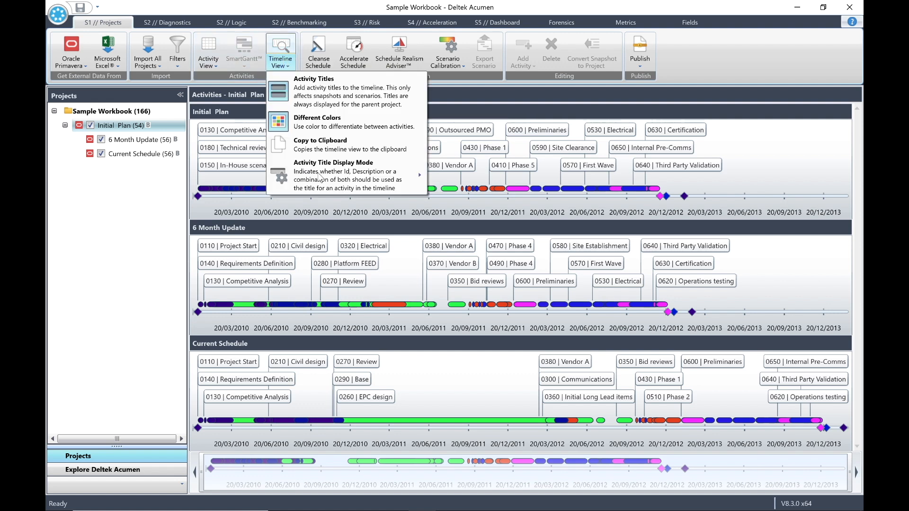
{"action": "mouse_move", "coordinate": [328, 168]}
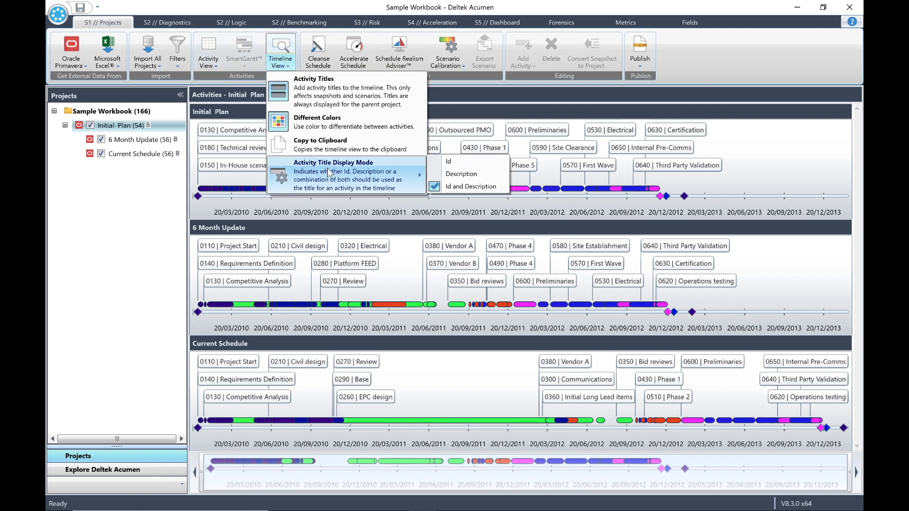
{"action": "left_click", "coordinate": [488, 175]}
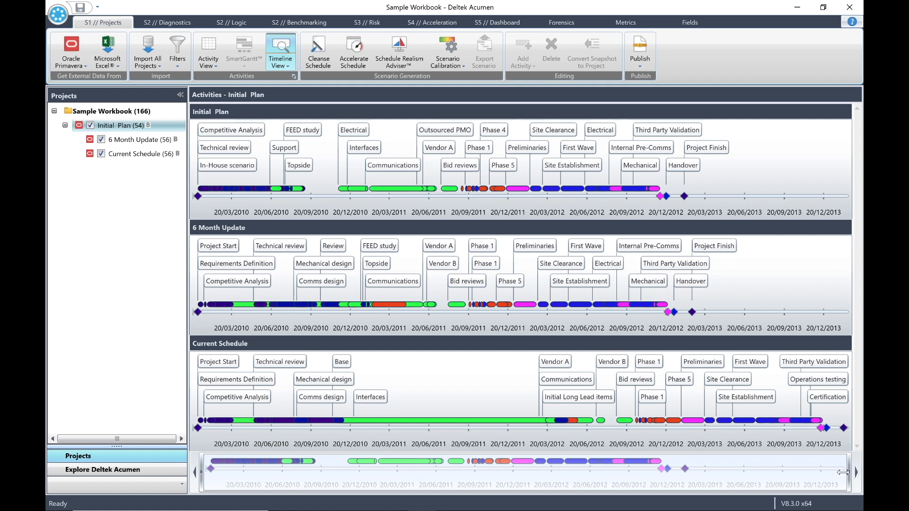
Step: Narrow the visible timeline date range and shift it to about December 2010 to April 2012
{"action": "left_click_drag", "start_coordinate": [850, 473], "coordinate": [694, 472]}
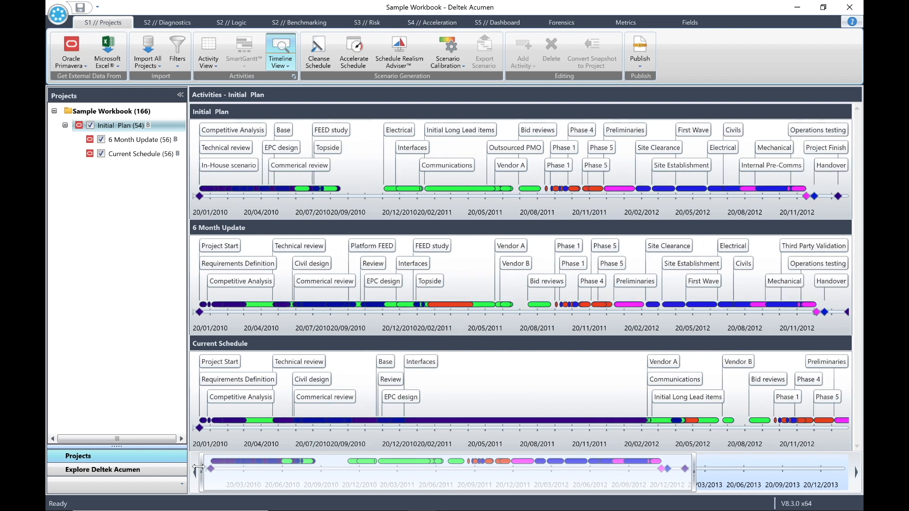
{"action": "left_click_drag", "start_coordinate": [200, 472], "coordinate": [467, 483]}
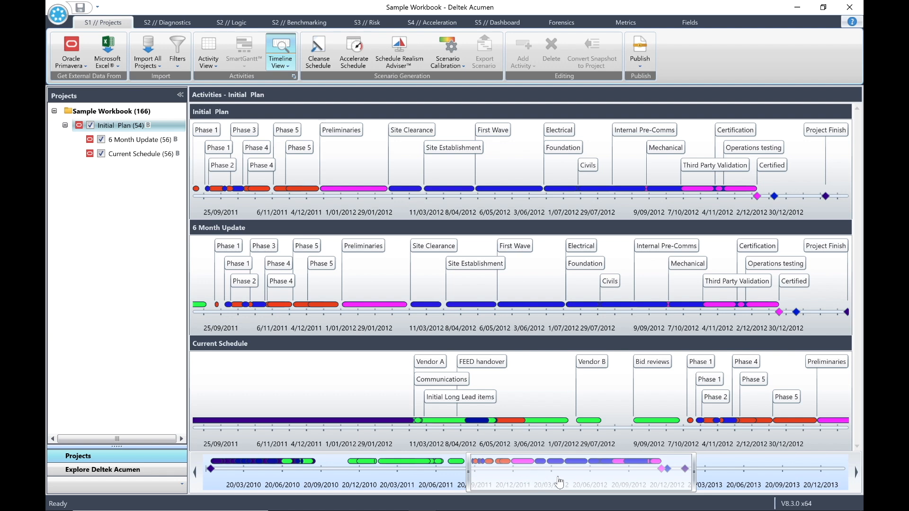
{"action": "left_click_drag", "start_coordinate": [555, 481], "coordinate": [436, 479]}
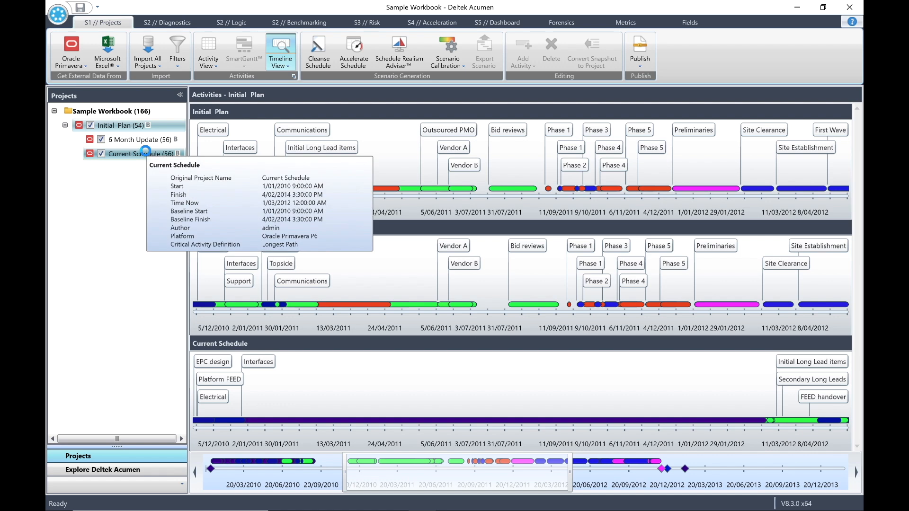
Step: Select the Current Schedule snapshot, switch to its activity table, and raise the display level to show the WBS groups
{"action": "left_click", "coordinate": [145, 152]}
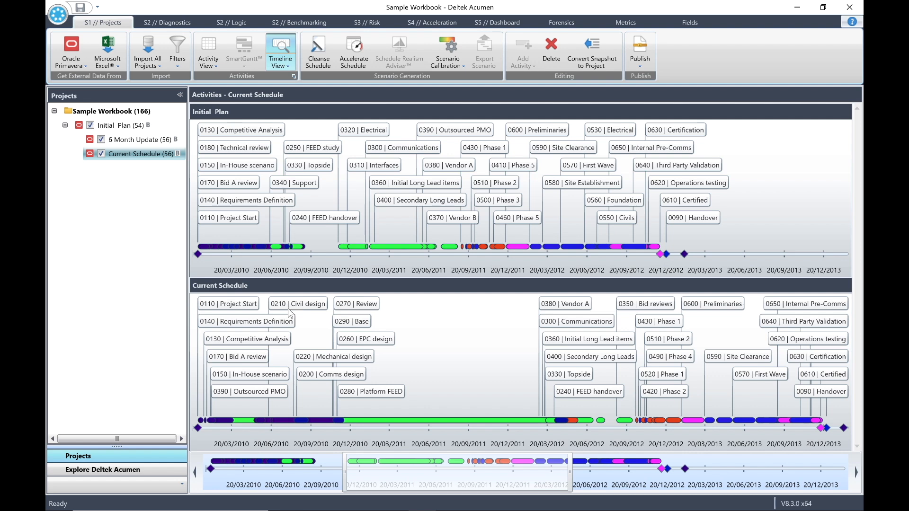
{"action": "left_click", "coordinate": [208, 50]}
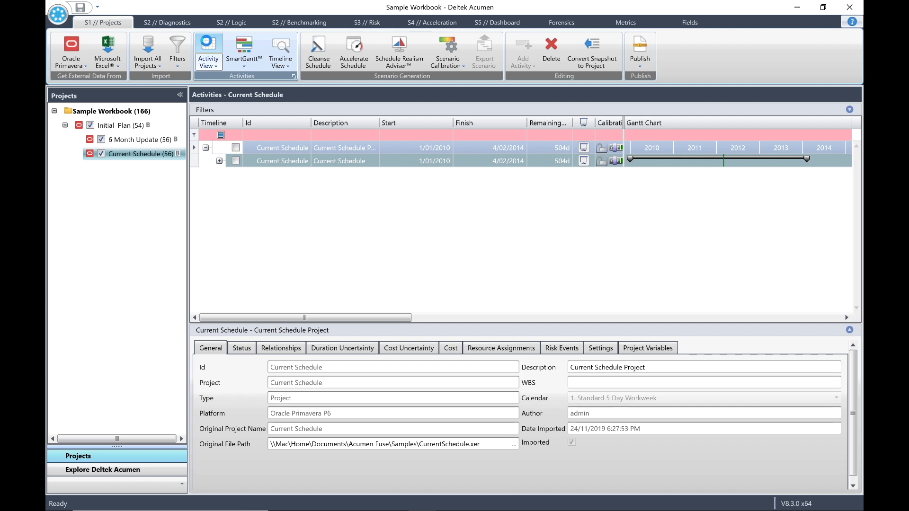
{"action": "left_click", "coordinate": [208, 64]}
{"action": "mouse_move", "coordinate": [258, 87]}
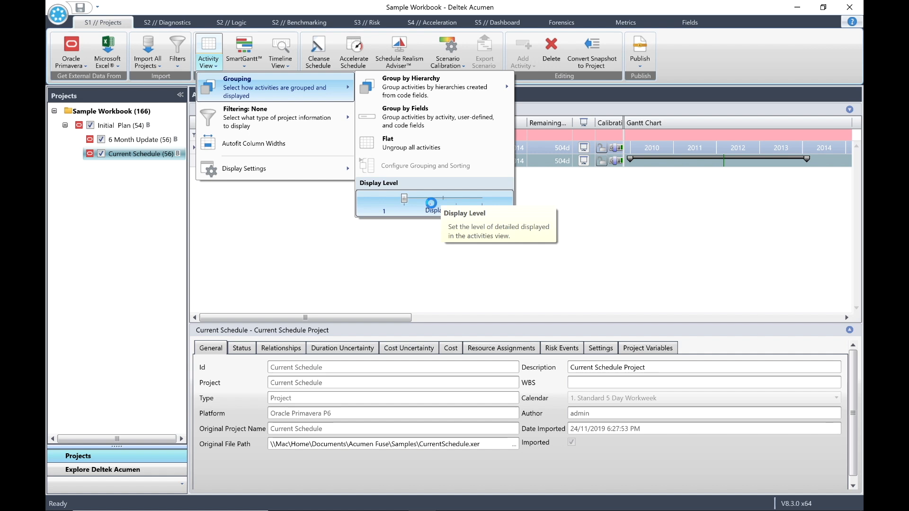
{"action": "left_click", "coordinate": [431, 199]}
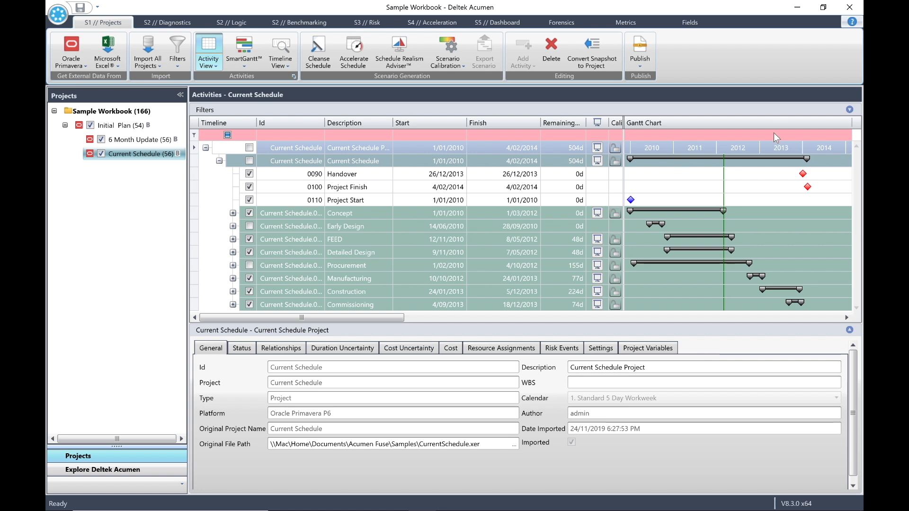
Step: Deselect all Current Schedule activities and include only the Detailed Design group in the timeline
{"action": "left_click", "coordinate": [849, 110]}
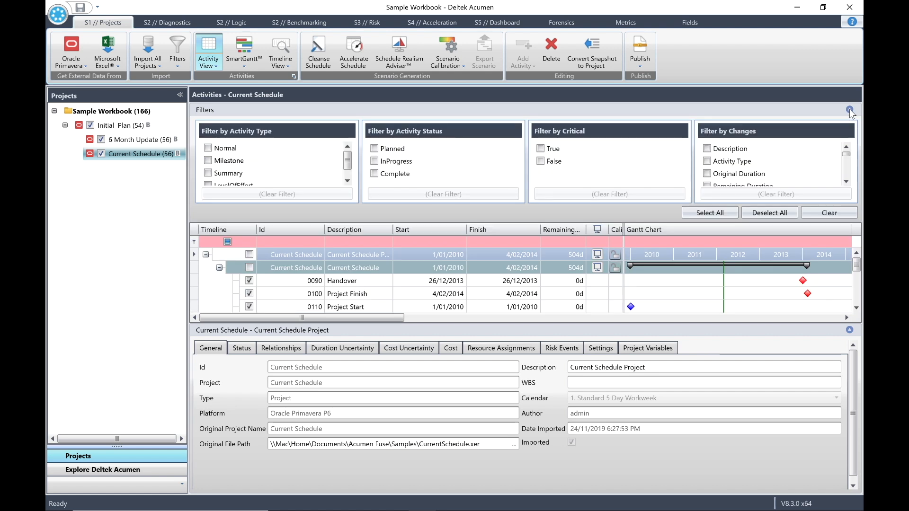
{"action": "left_click", "coordinate": [764, 216]}
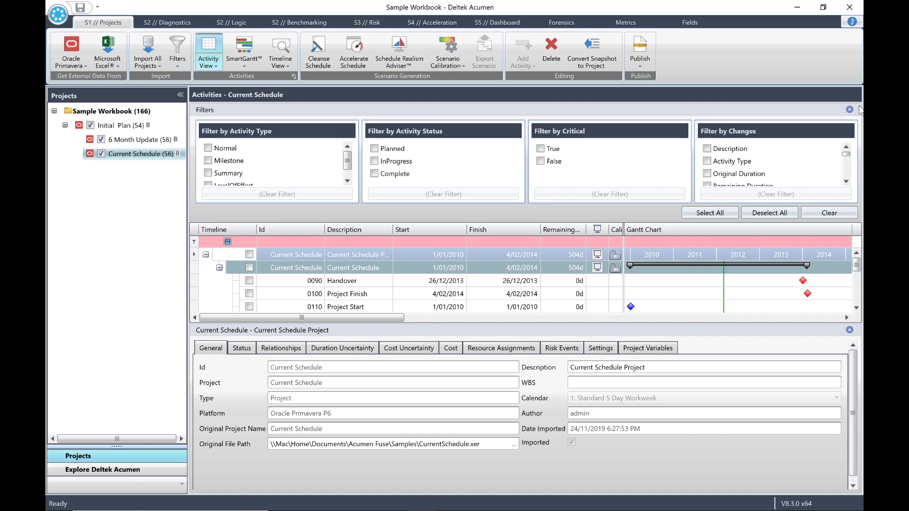
{"action": "left_click", "coordinate": [849, 109]}
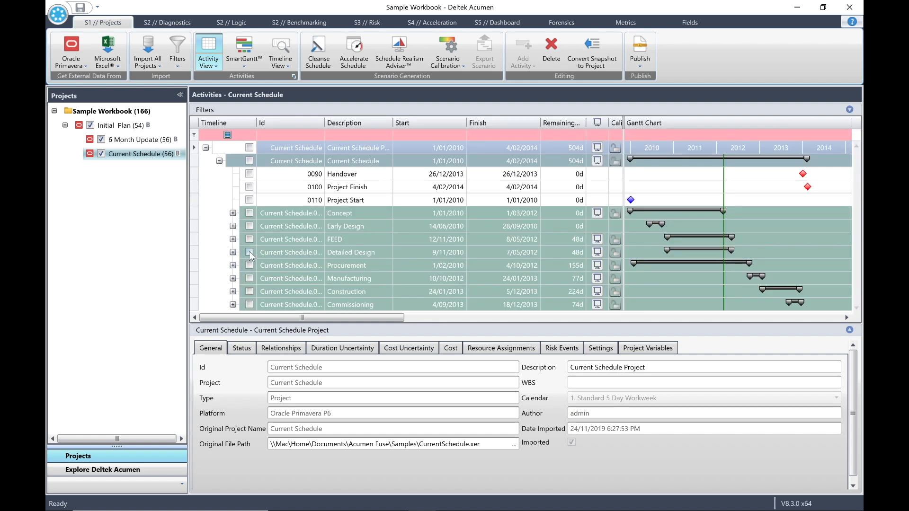
{"action": "left_click", "coordinate": [249, 254]}
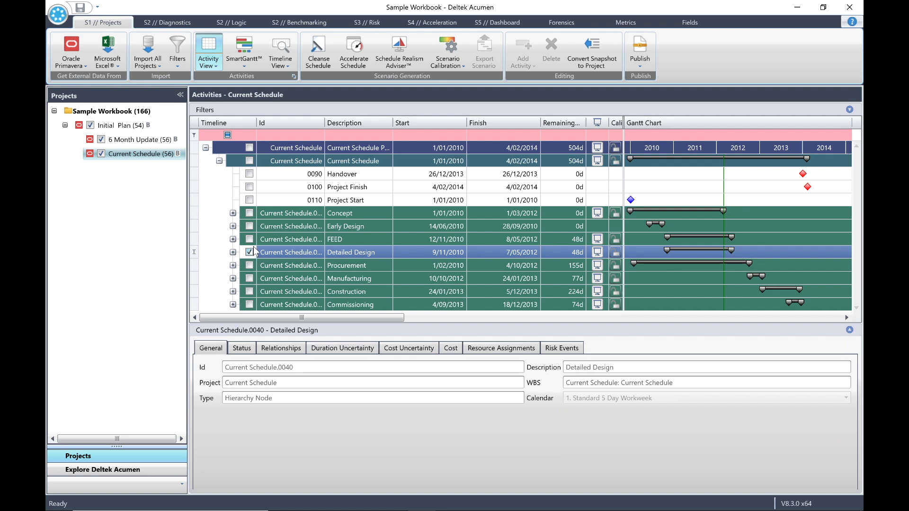
Step: Display the Detailed Design activities in Timeline View and compare their bars between Initial Plan and Current Schedule
{"action": "left_click", "coordinate": [283, 46]}
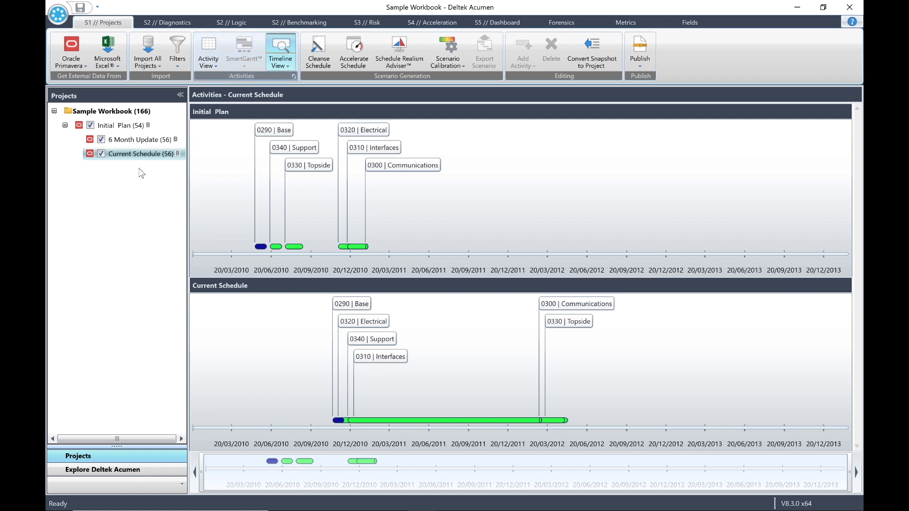
{"action": "left_click_drag", "start_coordinate": [850, 472], "coordinate": [576, 467]}
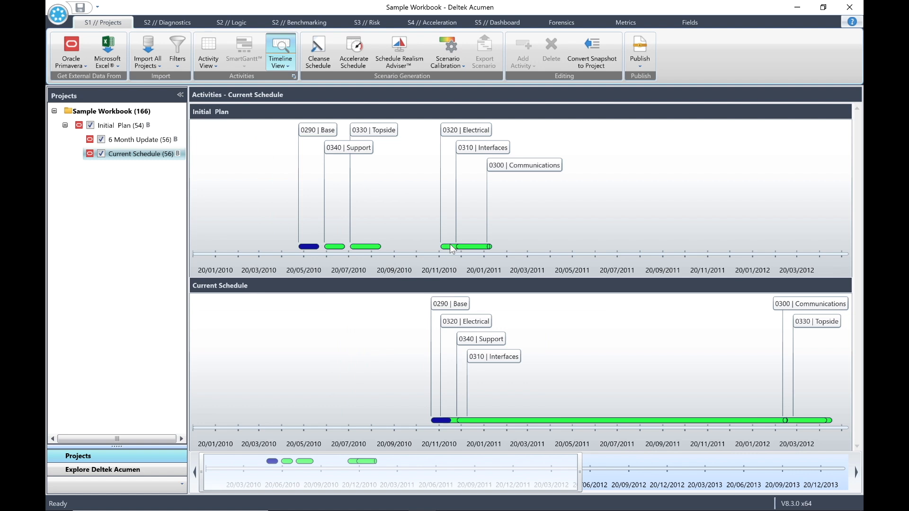
{"action": "mouse_move", "coordinate": [450, 245]}
{"action": "mouse_move", "coordinate": [454, 422]}
Step: Replace the Detailed Design group with only activity 0310 Interfaces in the timeline and display it in Timeline View
{"action": "left_click", "coordinate": [209, 47]}
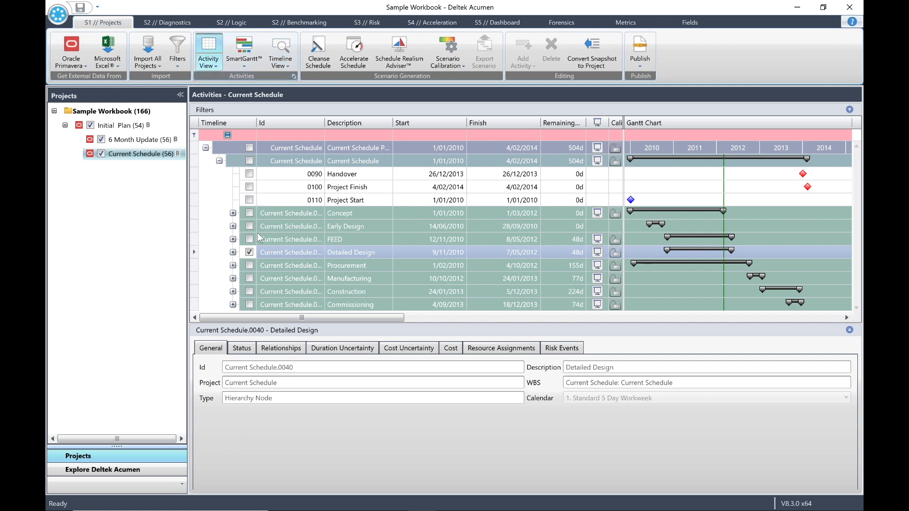
{"action": "left_click", "coordinate": [250, 253]}
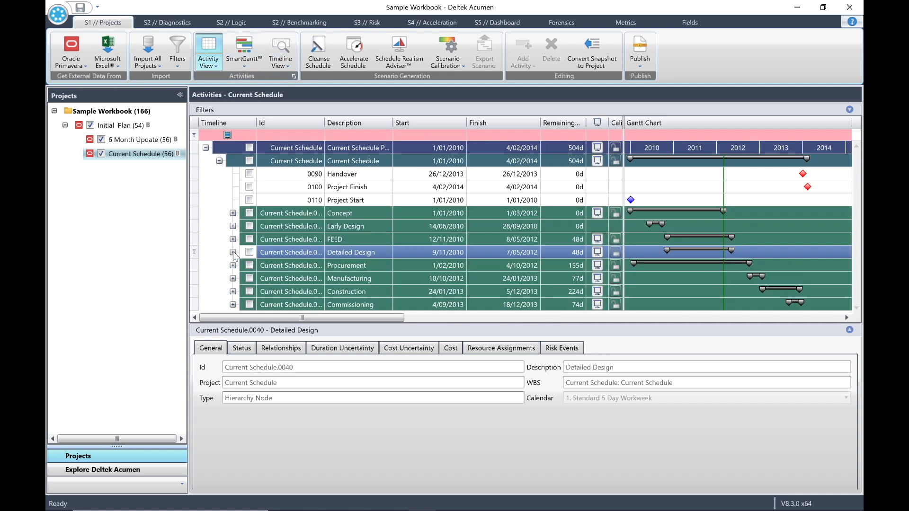
{"action": "left_click", "coordinate": [233, 252]}
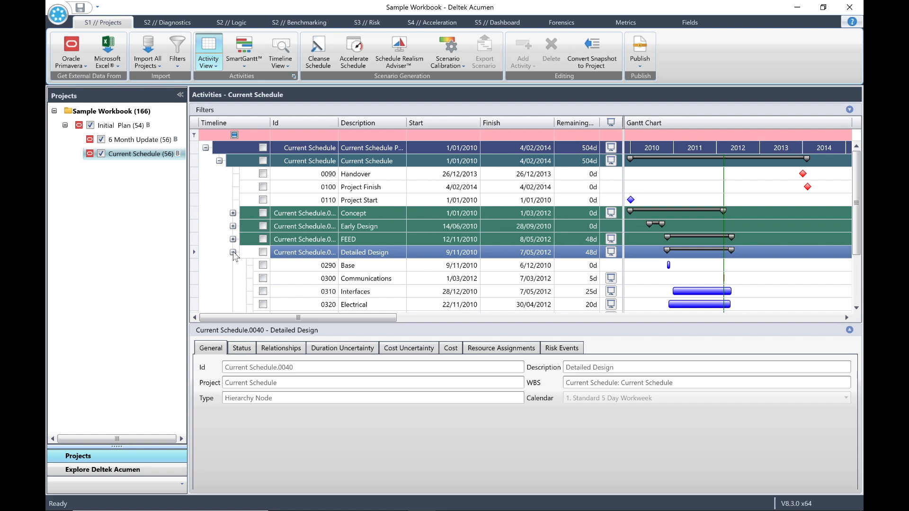
{"action": "left_click", "coordinate": [263, 291]}
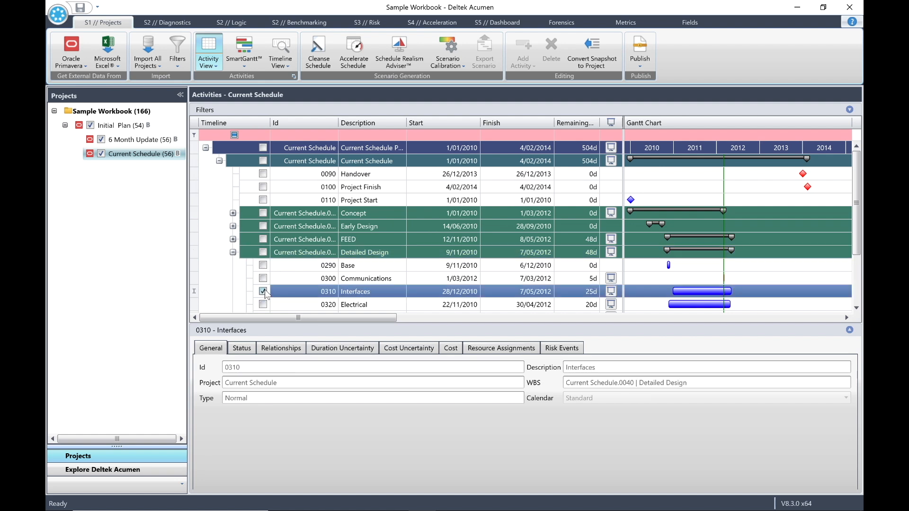
{"action": "left_click", "coordinate": [281, 47]}
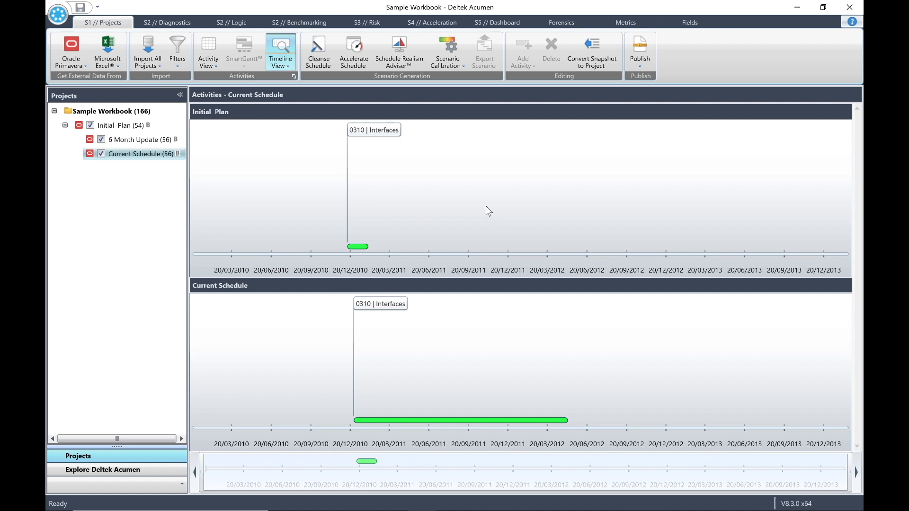
Step: Return to the activity table and deselect all Current Schedule activities from the timeline
{"action": "left_click", "coordinate": [213, 42]}
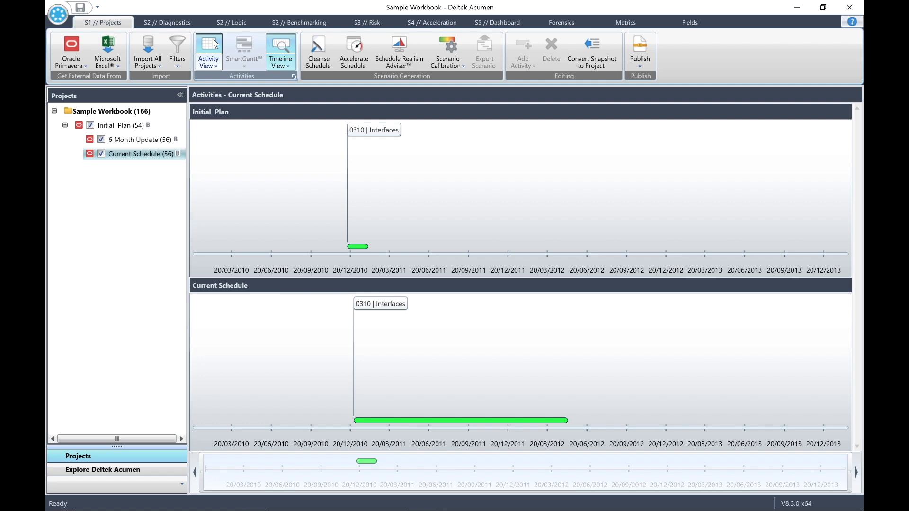
{"action": "left_click", "coordinate": [849, 110]}
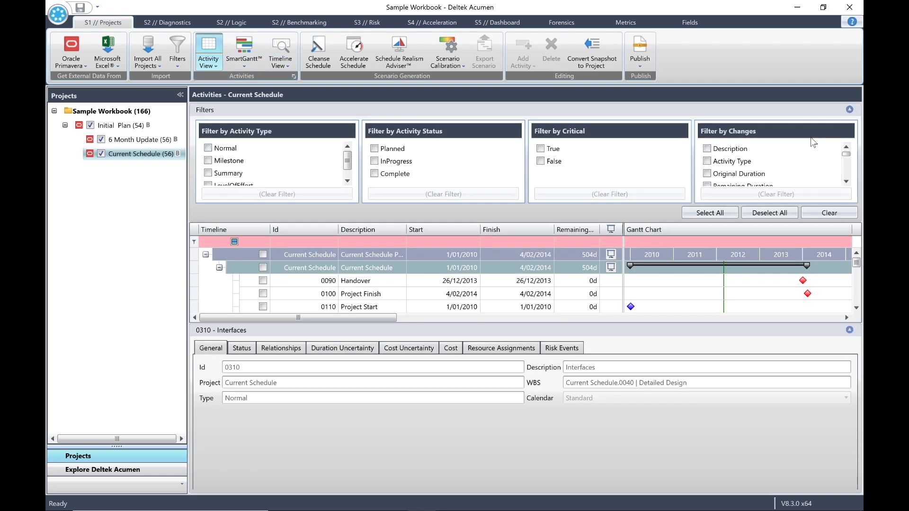
{"action": "left_click", "coordinate": [770, 213]}
{"action": "left_click", "coordinate": [850, 110]}
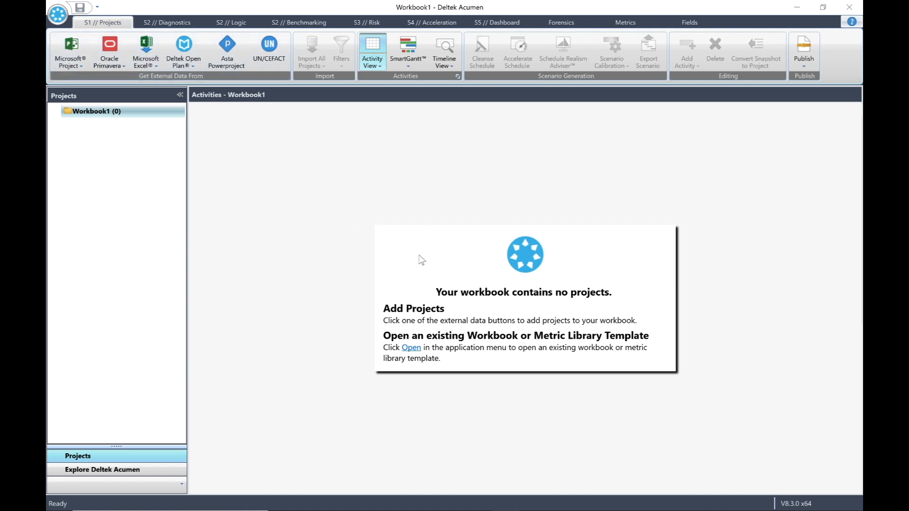
Step: Open the existing workbook Sample Workbook.afw from the Acumen Fuse documents folder
{"action": "left_click", "coordinate": [58, 15]}
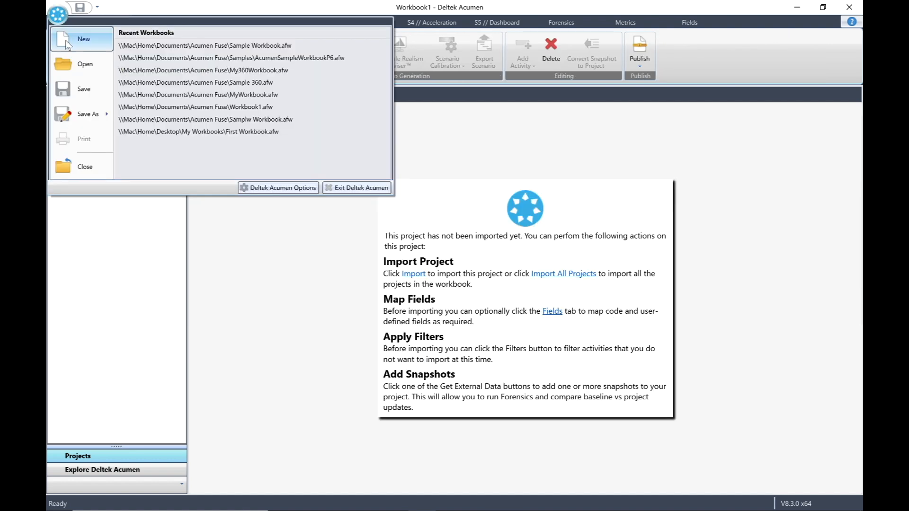
{"action": "left_click", "coordinate": [78, 64]}
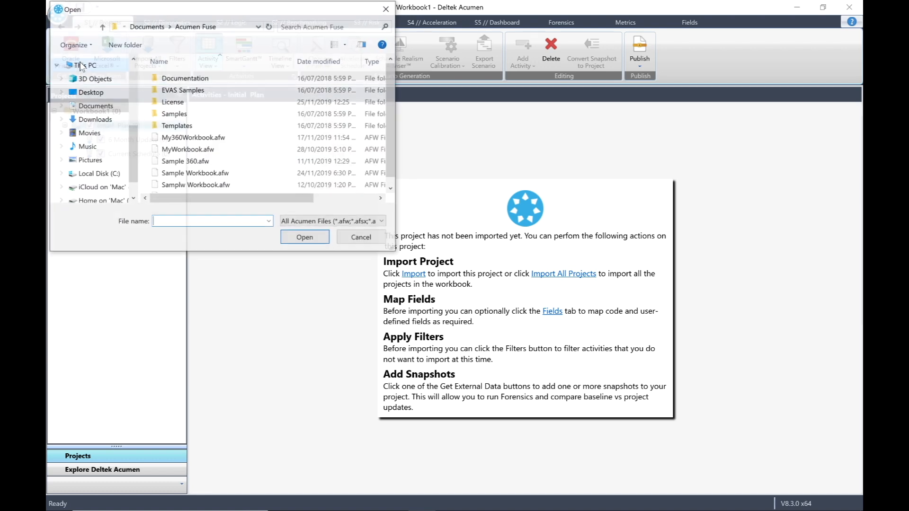
{"action": "left_click", "coordinate": [199, 174]}
{"action": "left_click", "coordinate": [306, 237]}
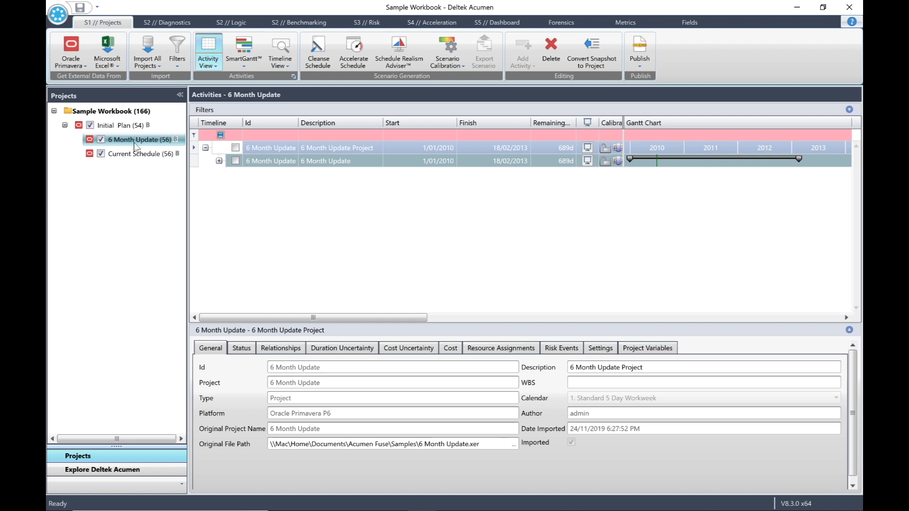
Step: Create a scenario from the 6 Month Update snapshot and review the scenario's export options
{"action": "right_click", "coordinate": [135, 143]}
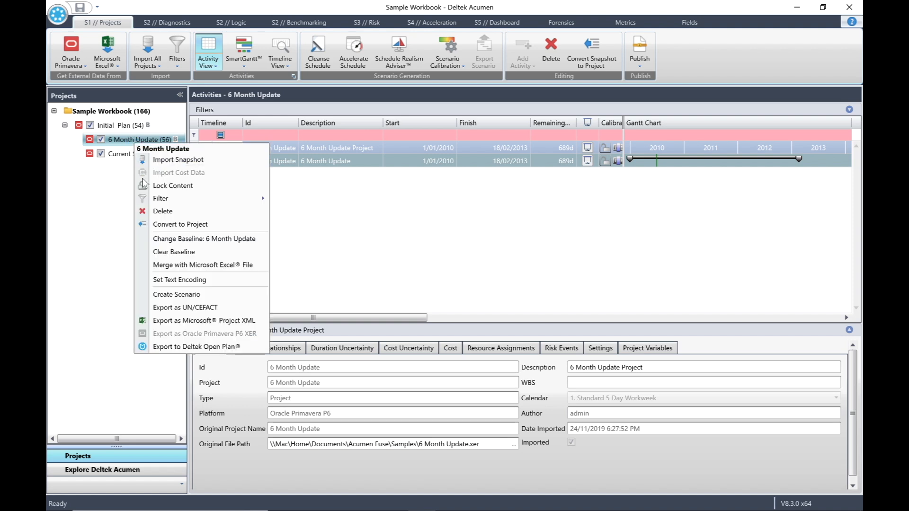
{"action": "left_click", "coordinate": [175, 294]}
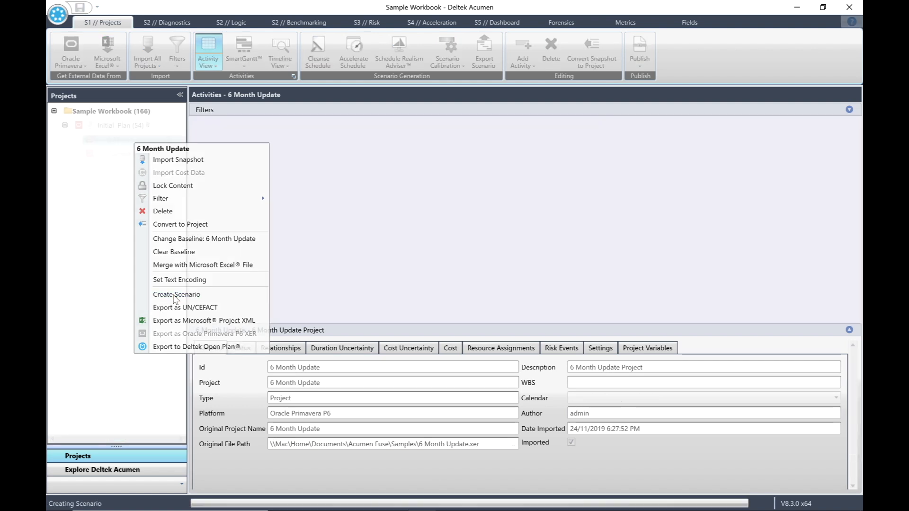
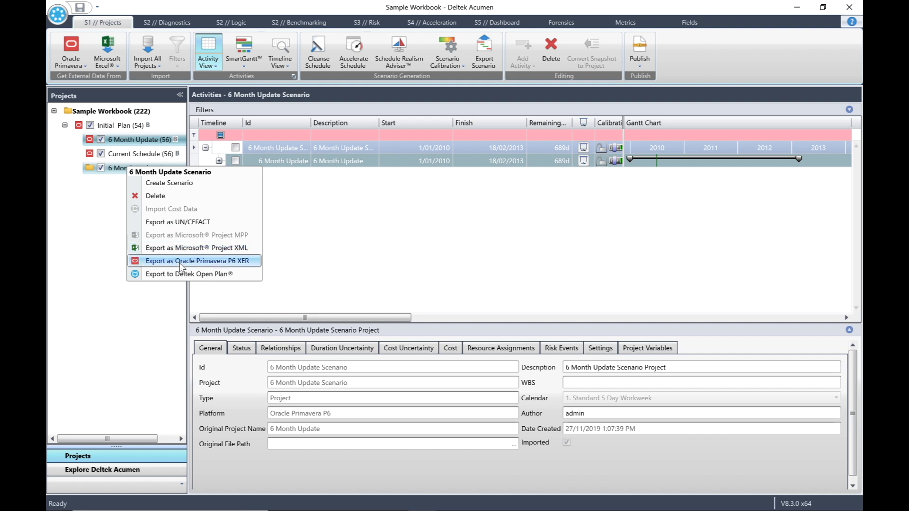
{"action": "left_click", "coordinate": [84, 258]}
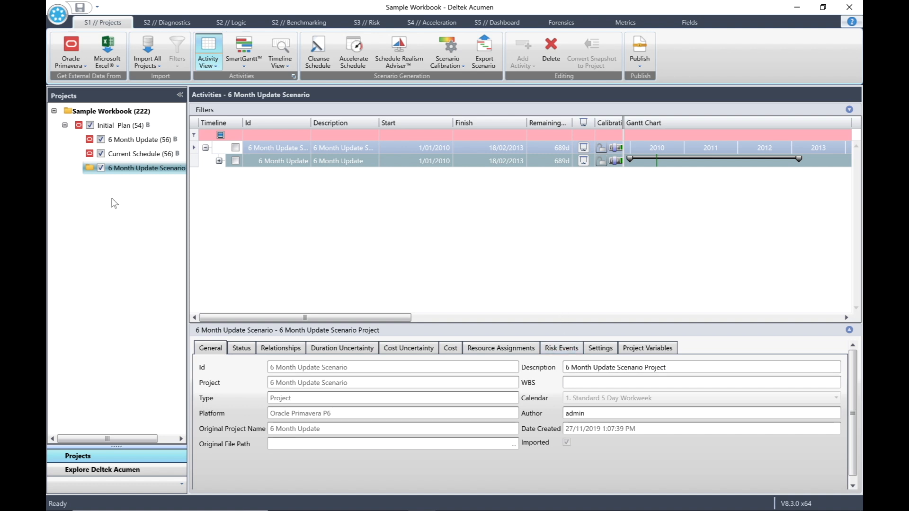
Step: Delete the 6 Month Update Scenario from the workbook
{"action": "right_click", "coordinate": [124, 171]}
{"action": "left_click", "coordinate": [149, 203]}
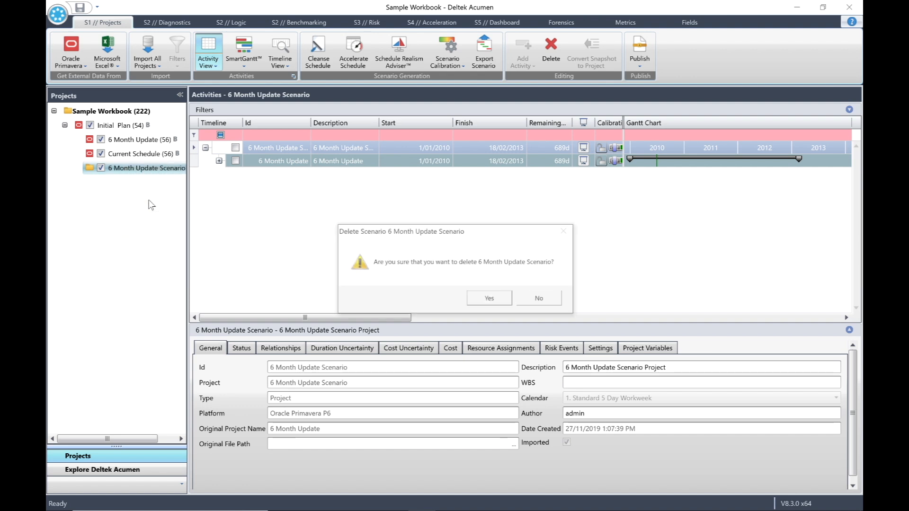
{"action": "left_click", "coordinate": [490, 298]}
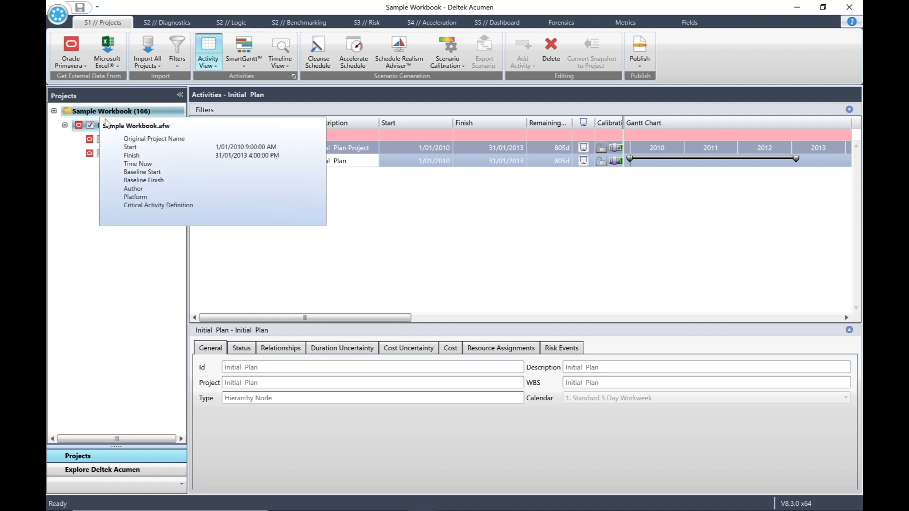
Step: Create a scenario from the Initial Plan project and review the new scenario's export options
{"action": "mouse_move", "coordinate": [108, 136]}
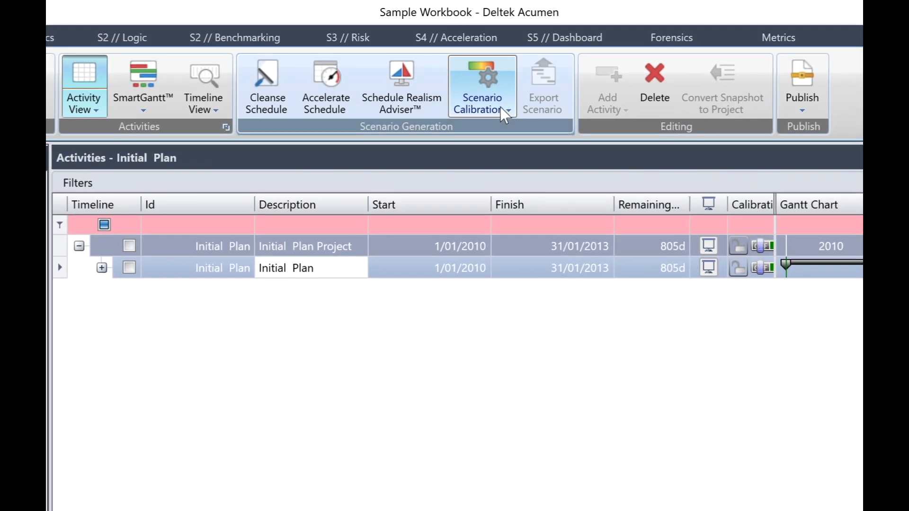
{"action": "left_click", "coordinate": [507, 112]}
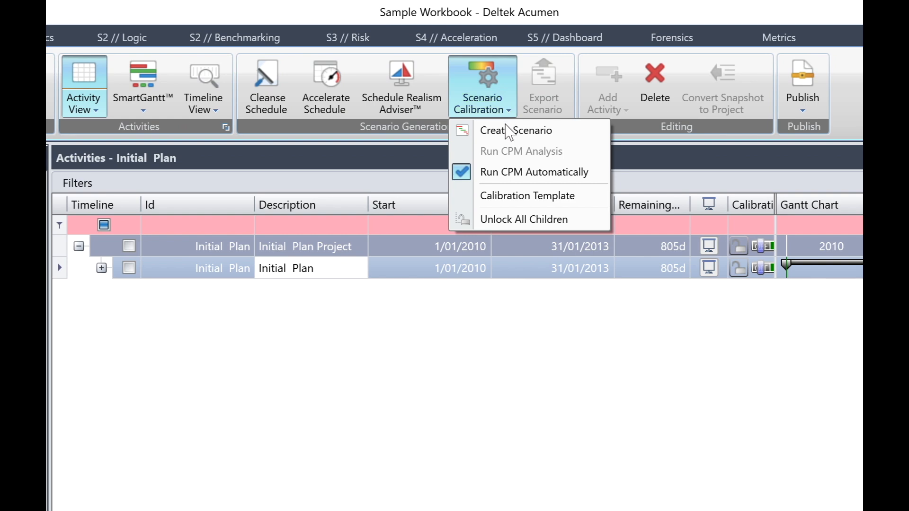
{"action": "left_click", "coordinate": [507, 130]}
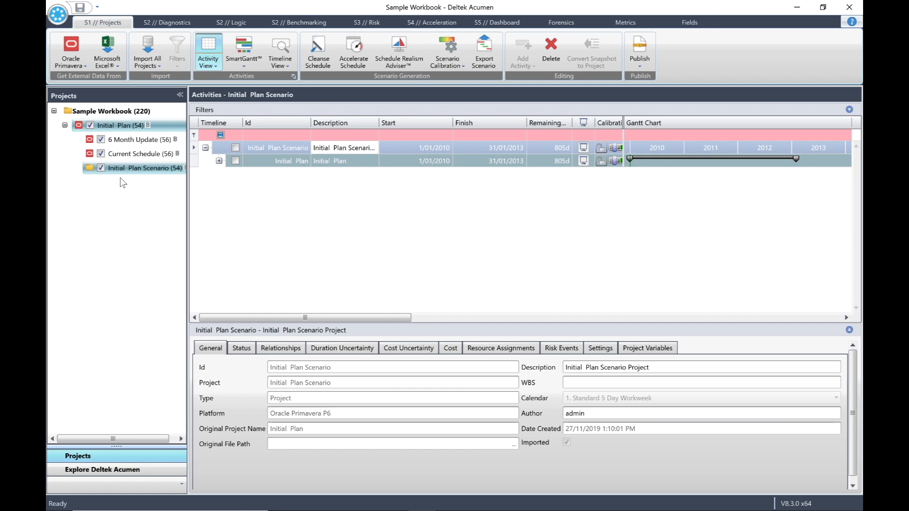
{"action": "right_click", "coordinate": [148, 170]}
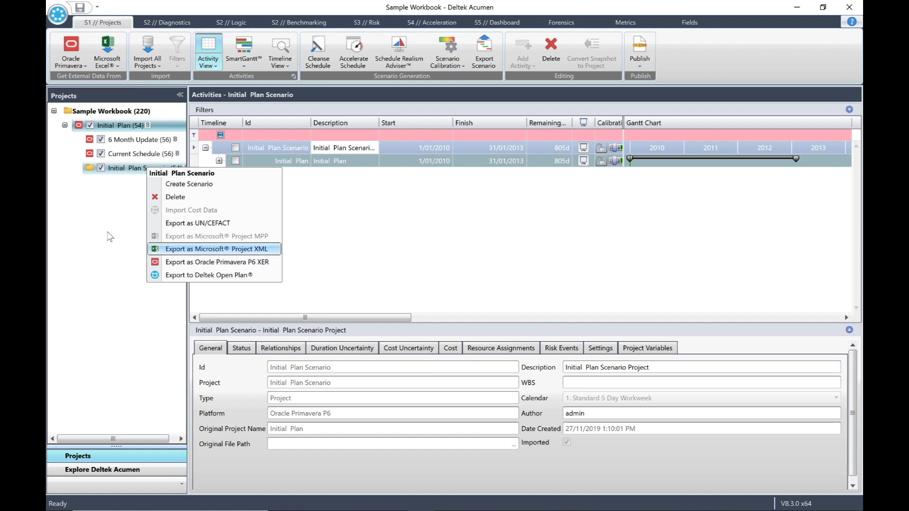
{"action": "left_click", "coordinate": [92, 214]}
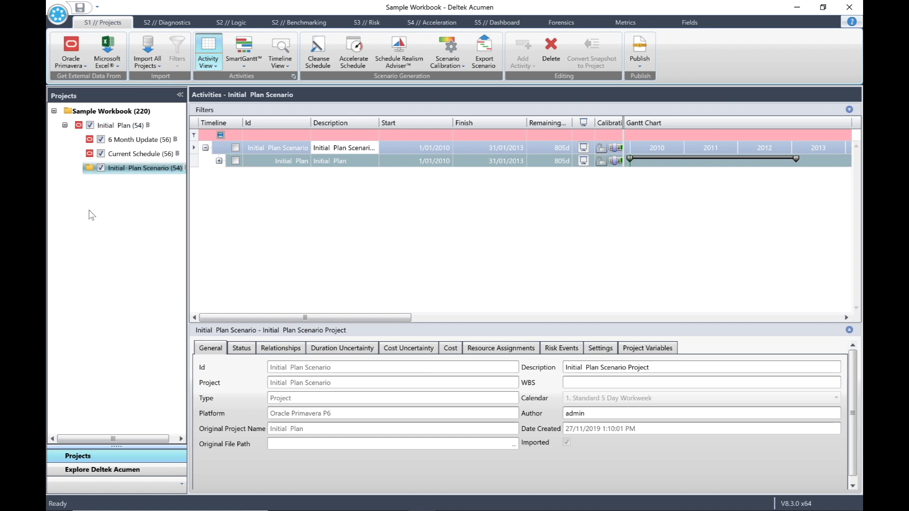
Step: Delete the Initial Plan Scenario from the workbook
{"action": "right_click", "coordinate": [123, 170]}
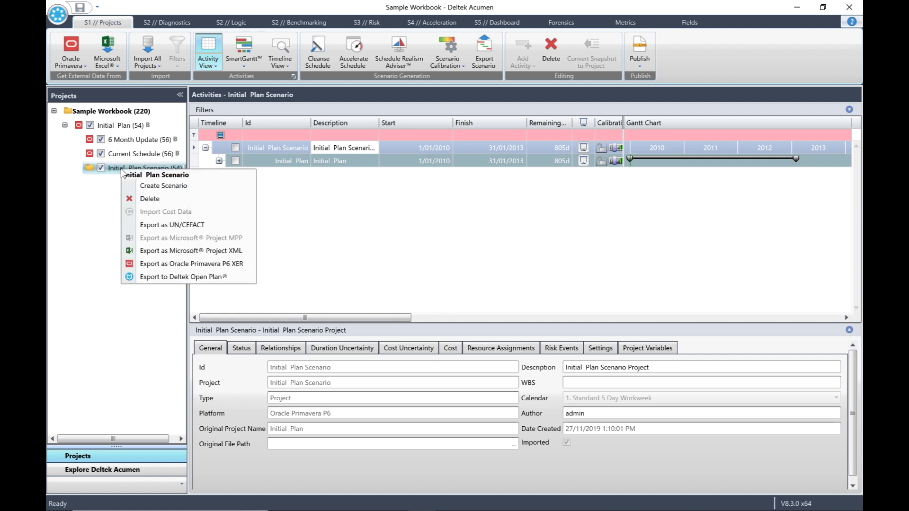
{"action": "left_click", "coordinate": [156, 201]}
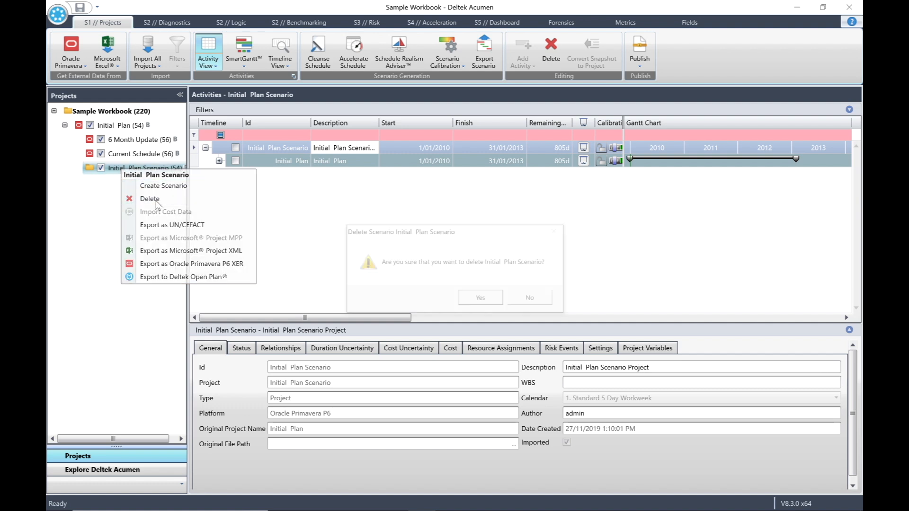
{"action": "left_click", "coordinate": [487, 300]}
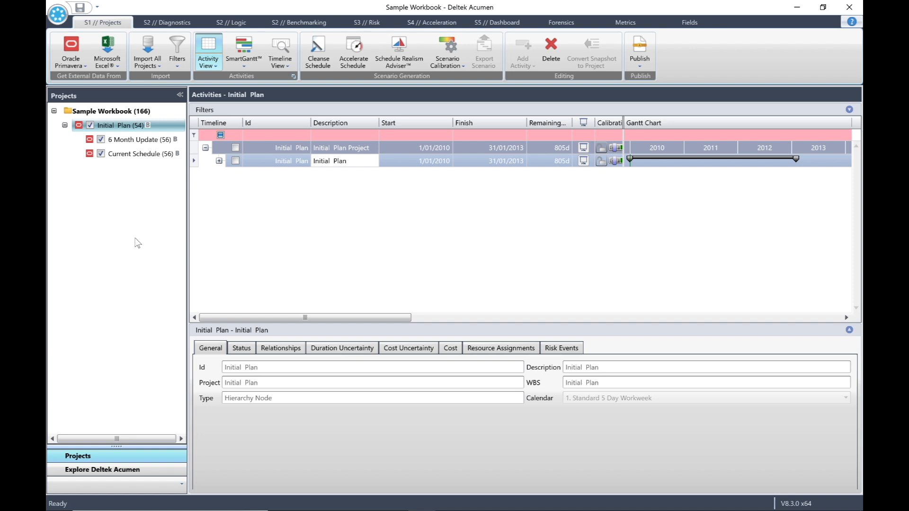
Step: Create a scenario from the 6 Month Update snapshot and check the actions available for the scenario
{"action": "left_click", "coordinate": [124, 141]}
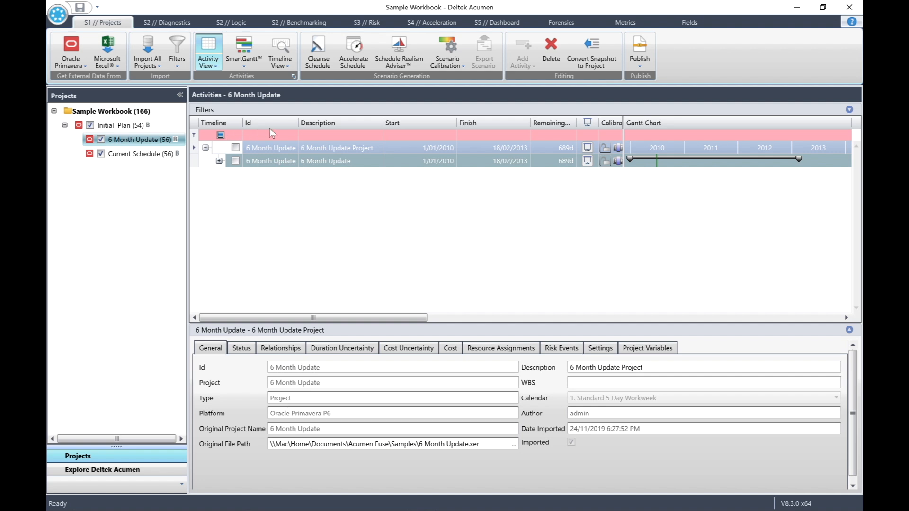
{"action": "left_click", "coordinate": [458, 67]}
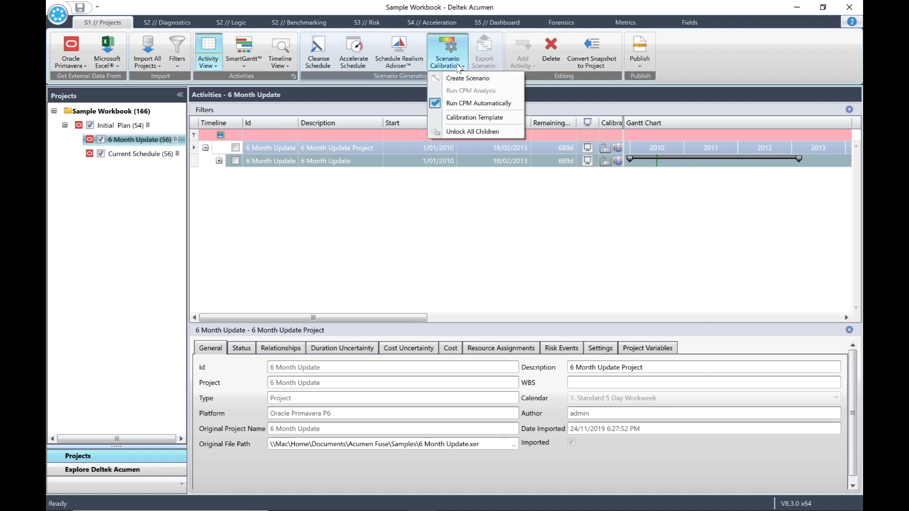
{"action": "left_click", "coordinate": [462, 79]}
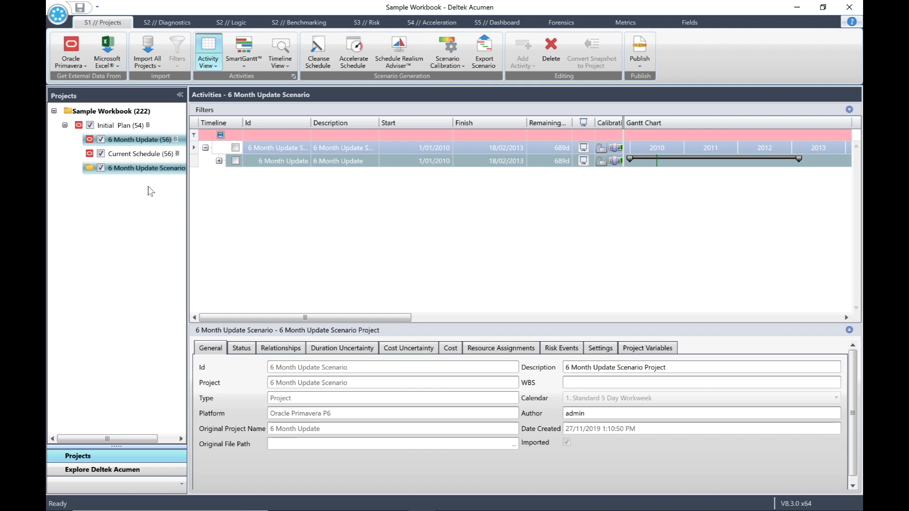
{"action": "right_click", "coordinate": [147, 171]}
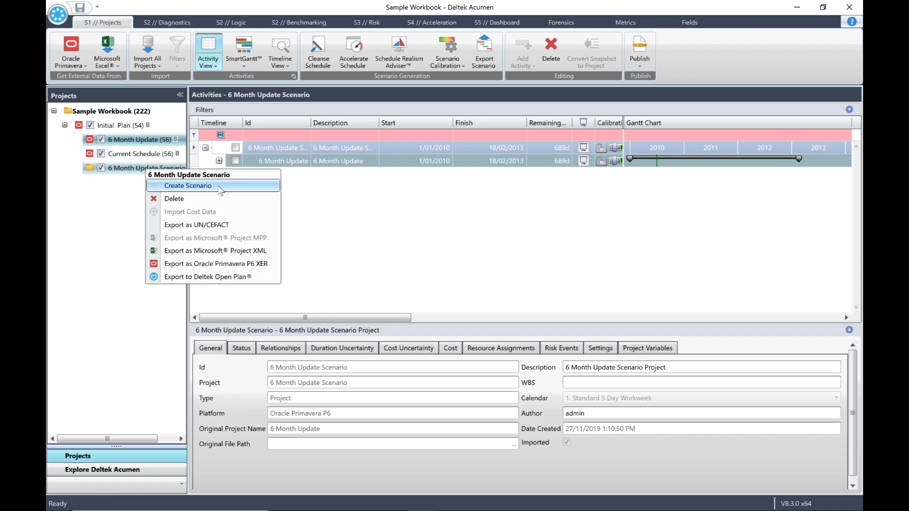
{"action": "left_click", "coordinate": [104, 195]}
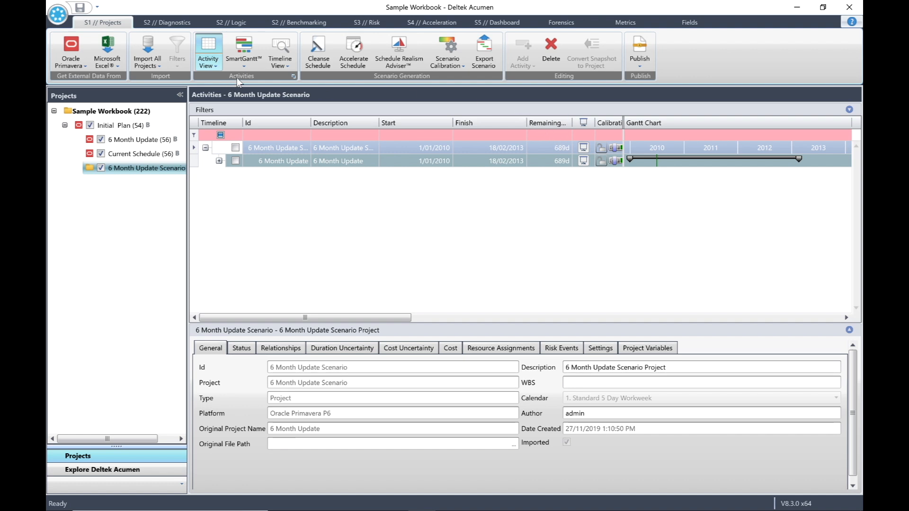
Step: Group the scenario's activities by the WBS hierarchy and set the display level to 2
{"action": "left_click", "coordinate": [209, 64]}
{"action": "mouse_move", "coordinate": [254, 89]}
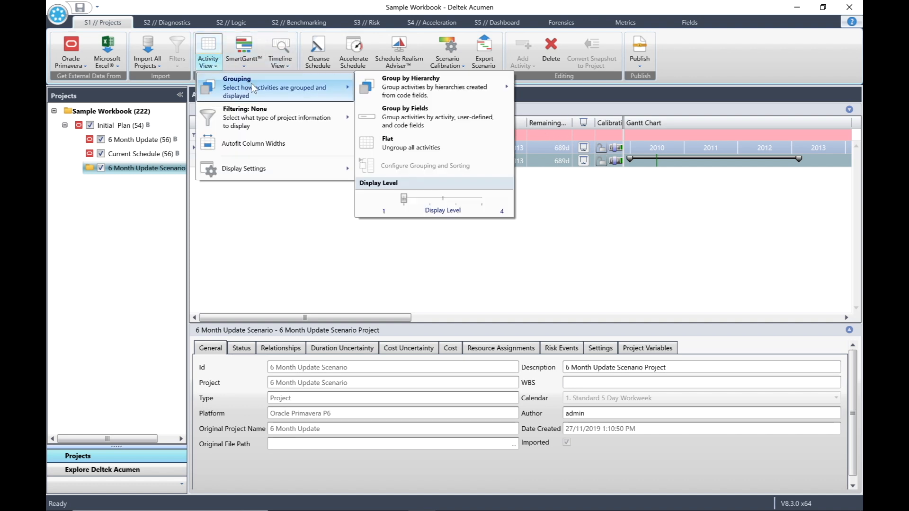
{"action": "mouse_move", "coordinate": [419, 93]}
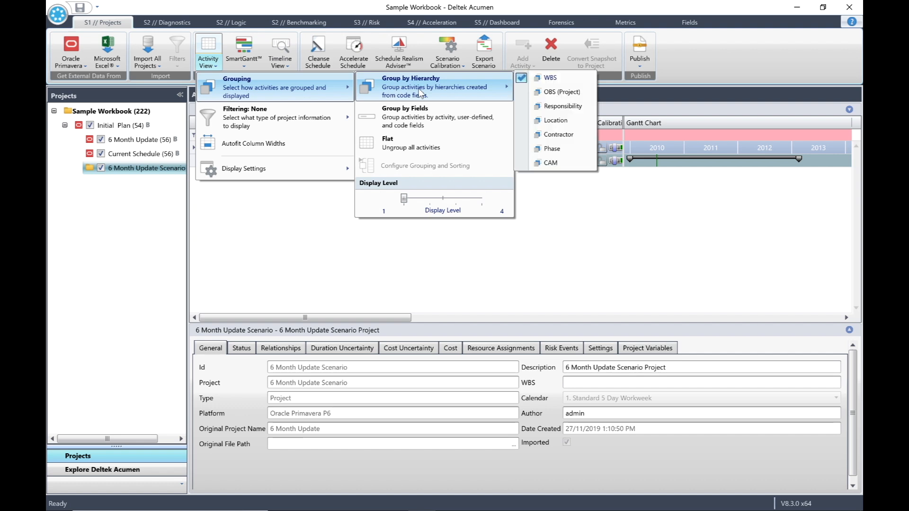
{"action": "left_click", "coordinate": [552, 85]}
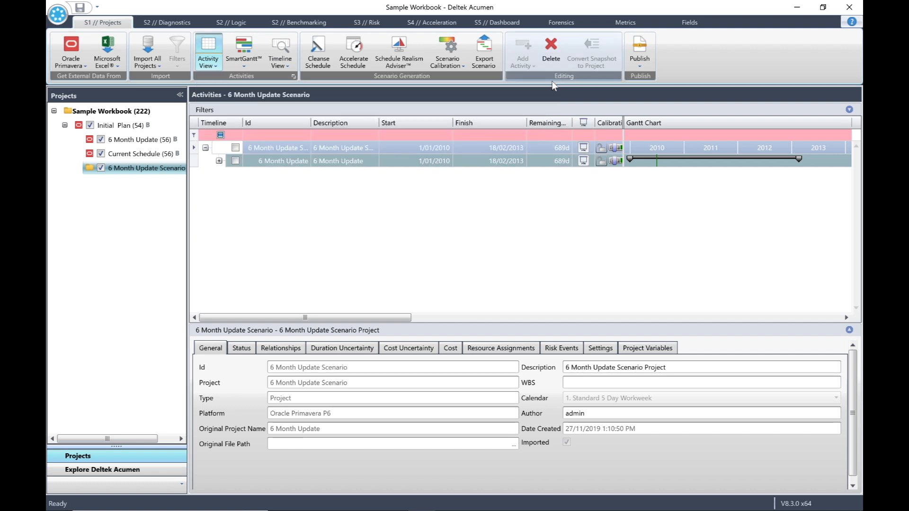
{"action": "left_click", "coordinate": [209, 64]}
{"action": "mouse_move", "coordinate": [246, 85]}
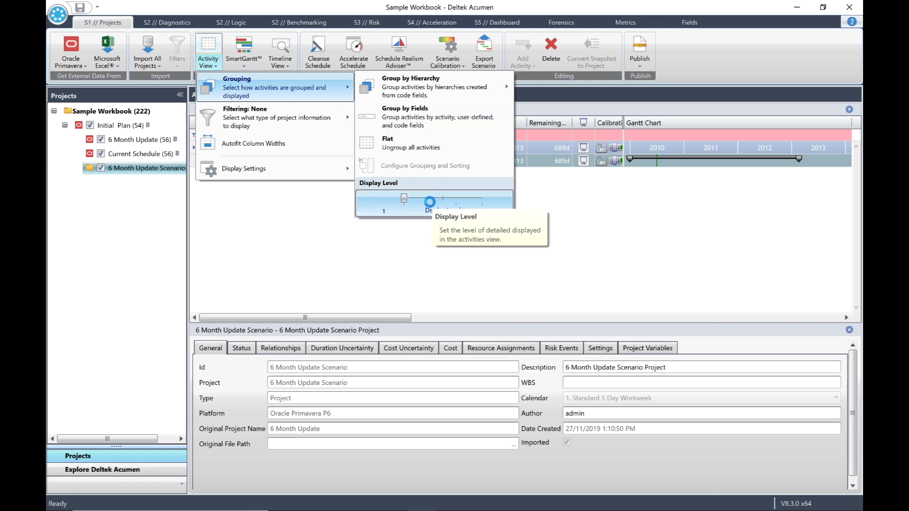
{"action": "left_click", "coordinate": [430, 201]}
{"action": "left_click", "coordinate": [220, 218]}
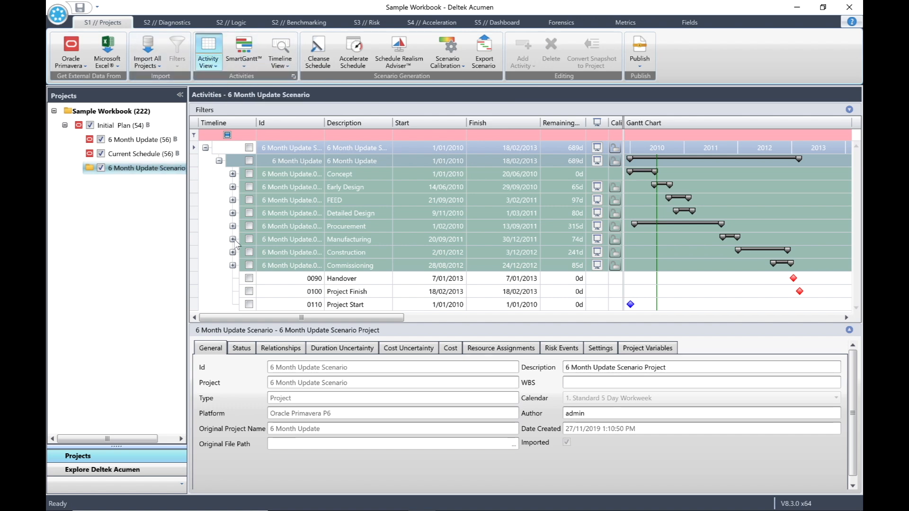
Step: Expand the Manufacturing group and its Offshore subgroup to look through the phase activities
{"action": "left_click", "coordinate": [232, 239]}
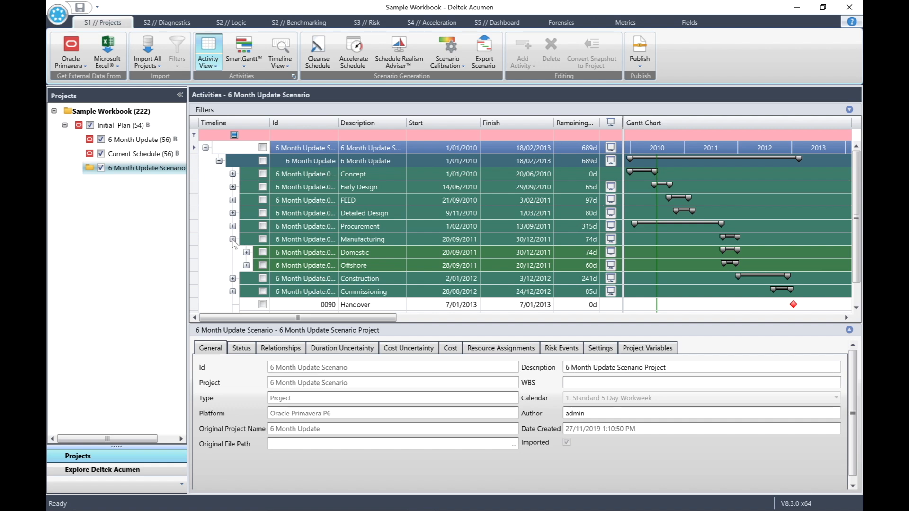
{"action": "left_click", "coordinate": [246, 265]}
{"action": "scroll", "coordinate": [249, 265], "scroll_direction": "down", "scroll_amount": 3}
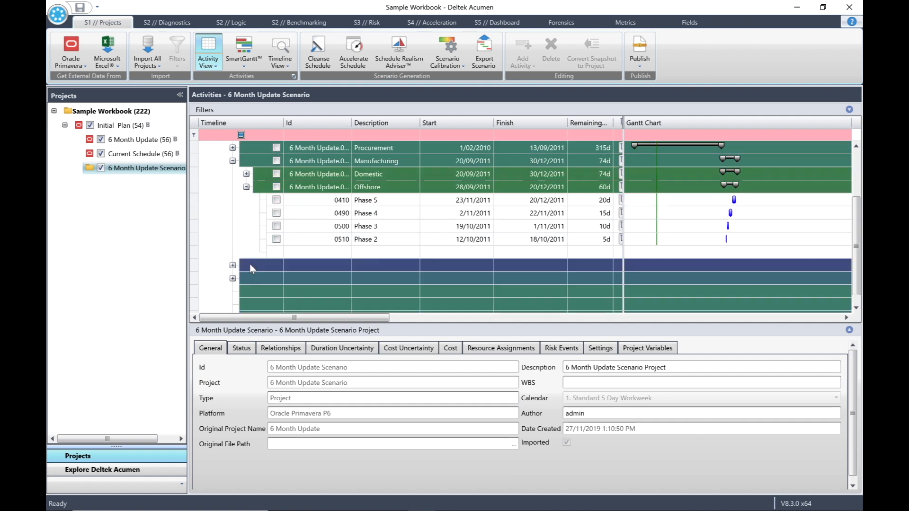
{"action": "scroll", "coordinate": [250, 265], "scroll_direction": "up", "scroll_amount": 3}
{"action": "scroll", "coordinate": [250, 265], "scroll_direction": "down", "scroll_amount": 1}
{"action": "scroll", "coordinate": [253, 270], "scroll_direction": "down", "scroll_amount": 2}
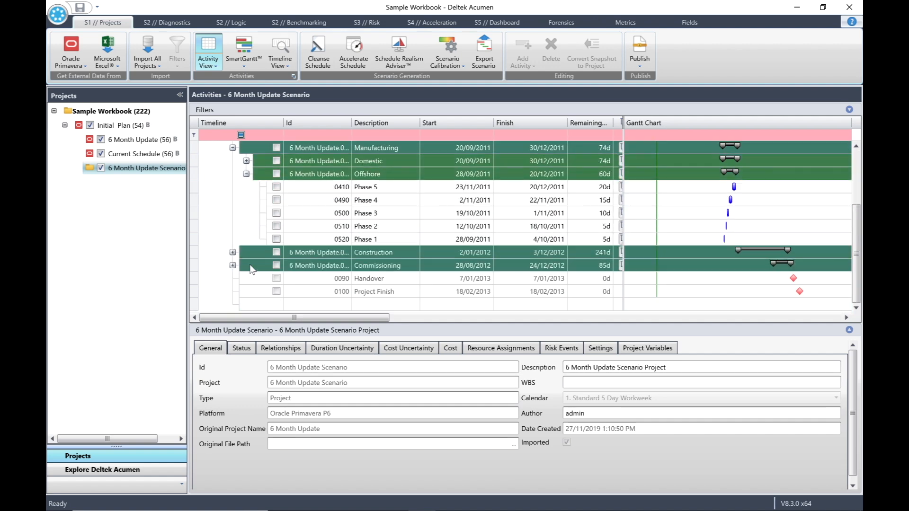
Step: Select activity 0410 Phase 5 under Offshore and review its general and status details
{"action": "left_click", "coordinate": [370, 190]}
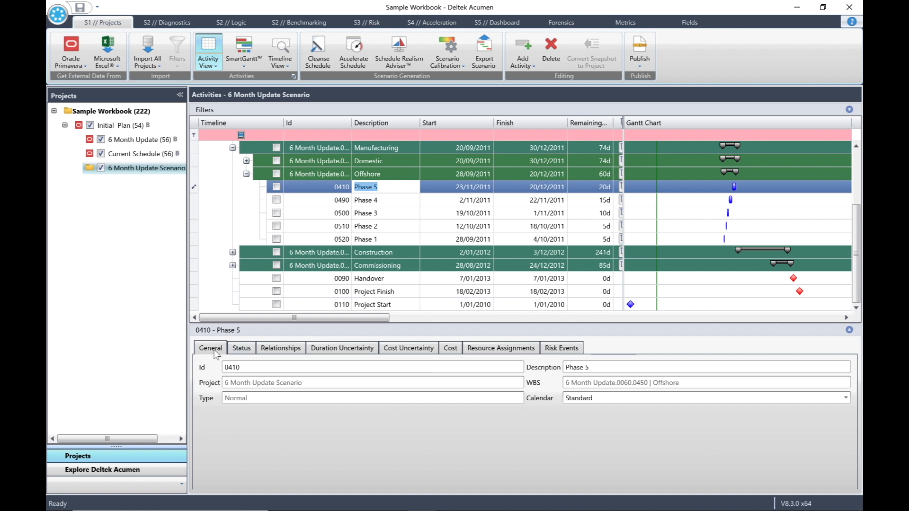
{"action": "left_click", "coordinate": [849, 331]}
{"action": "left_click", "coordinate": [848, 487]}
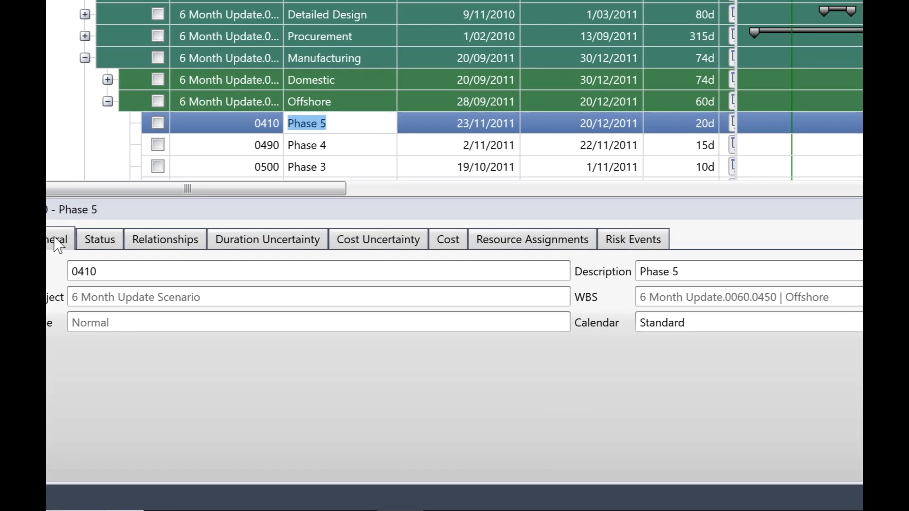
{"action": "left_click", "coordinate": [105, 246]}
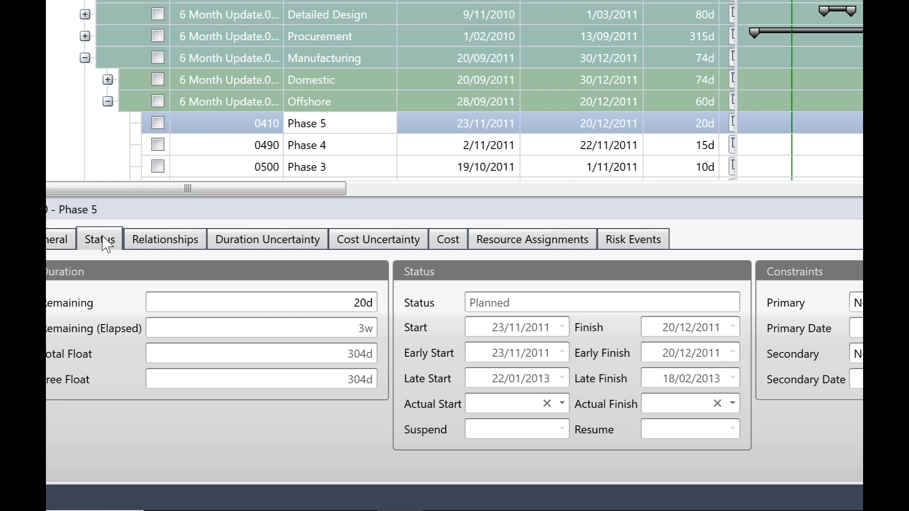
Step: Add activity 0600 Preliminaries as a FinishToStart successor of 0410 Phase 5
{"action": "left_click", "coordinate": [168, 243]}
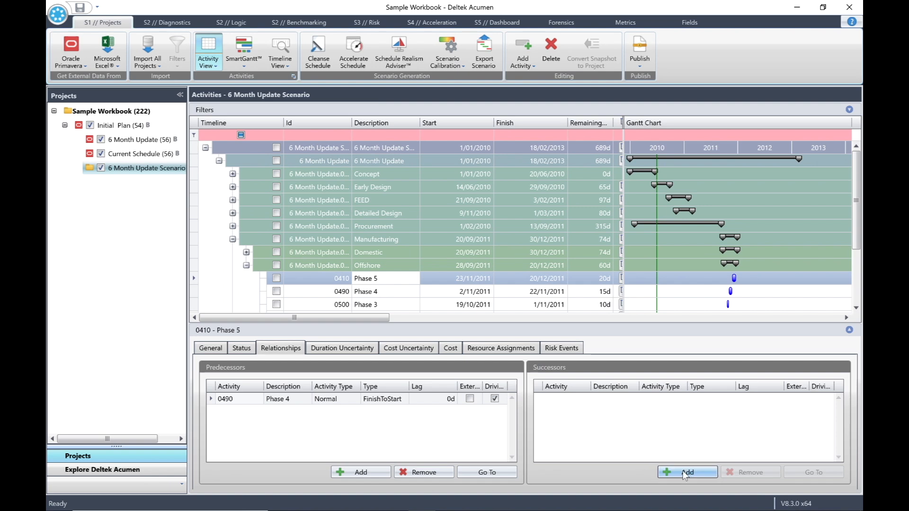
{"action": "left_click", "coordinate": [685, 473]}
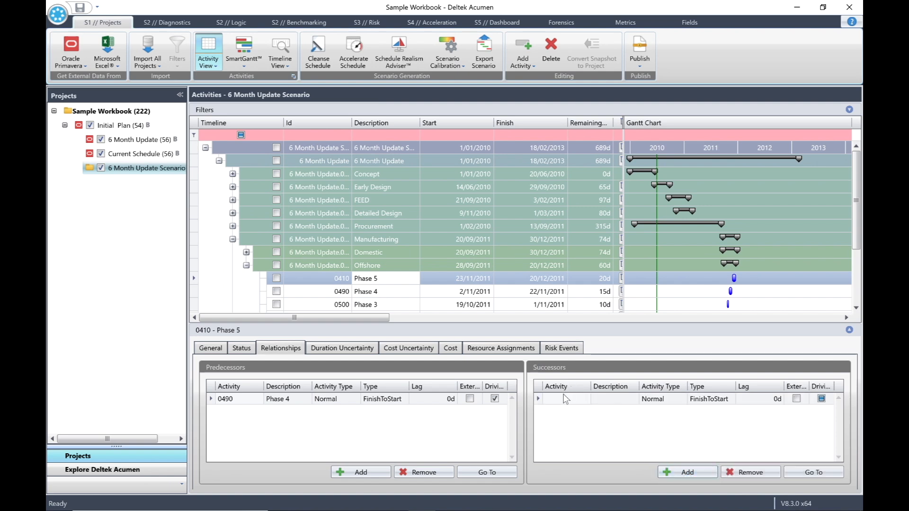
{"action": "left_click", "coordinate": [580, 403]}
{"action": "left_click", "coordinate": [585, 399]}
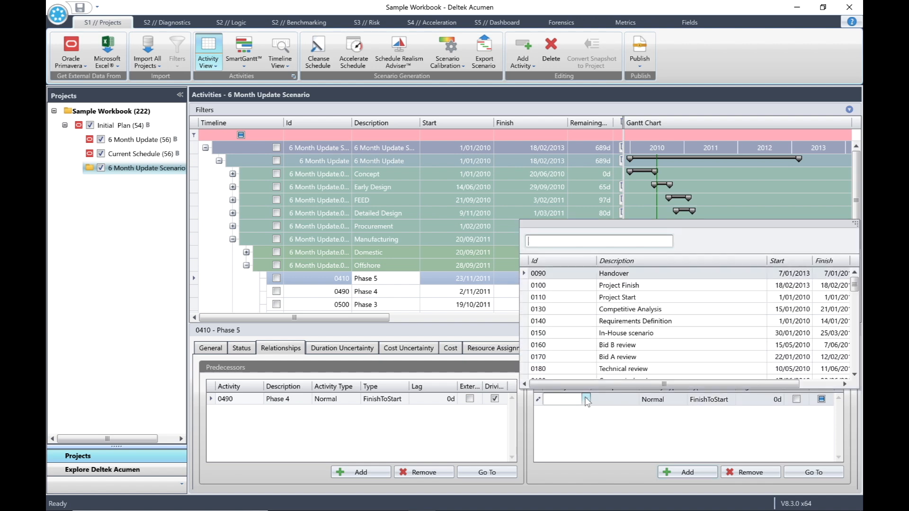
{"action": "scroll", "coordinate": [620, 348], "scroll_direction": "down", "scroll_amount": 10}
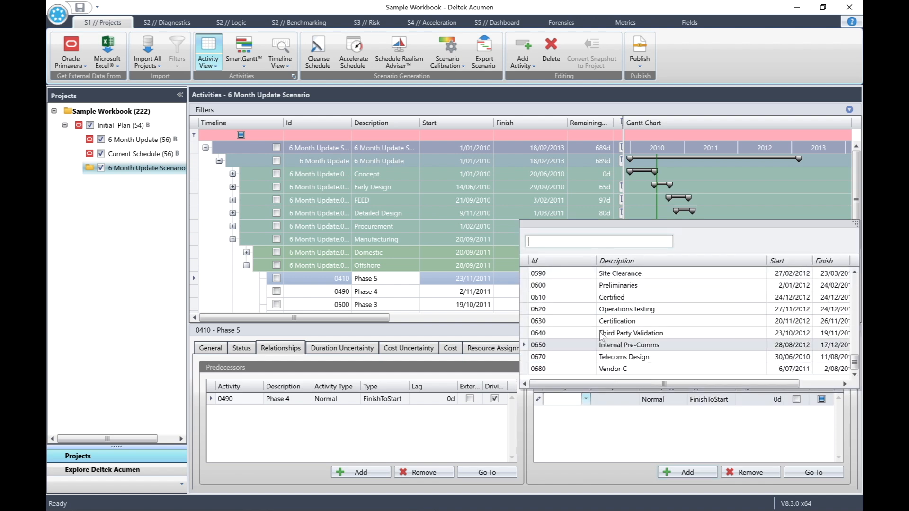
{"action": "left_click", "coordinate": [554, 285]}
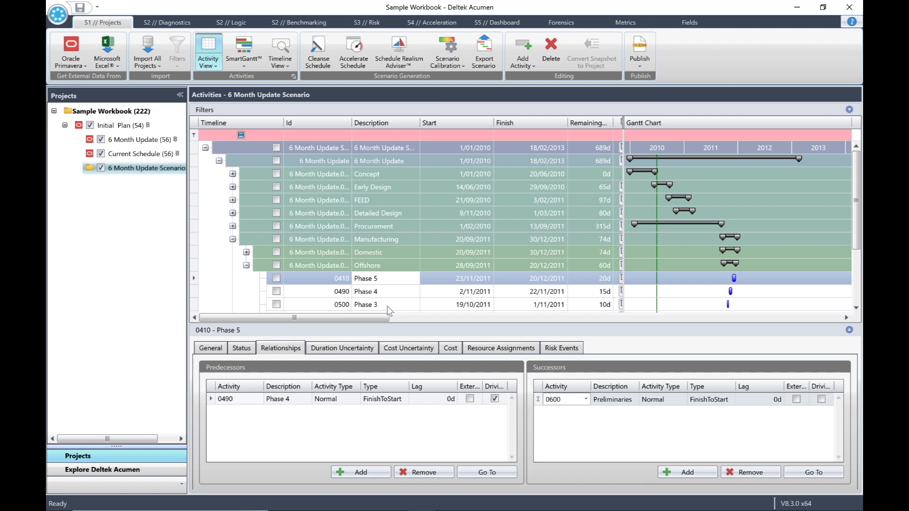
Step: For activity 0520 Phase 1, set the lag to 5d on predecessor 0350 Bid reviews and 20d on successor 0510 Phase 2
{"action": "scroll", "coordinate": [383, 298], "scroll_direction": "down", "scroll_amount": 3}
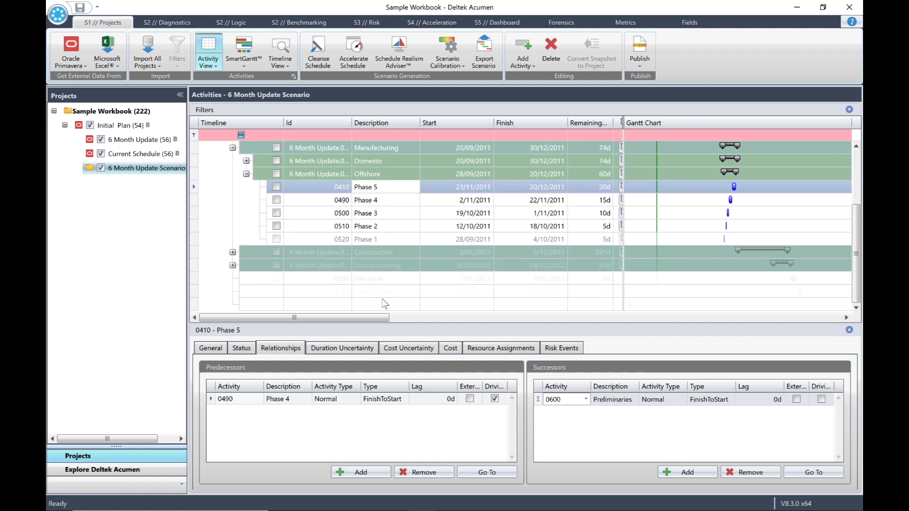
{"action": "left_click", "coordinate": [367, 240]}
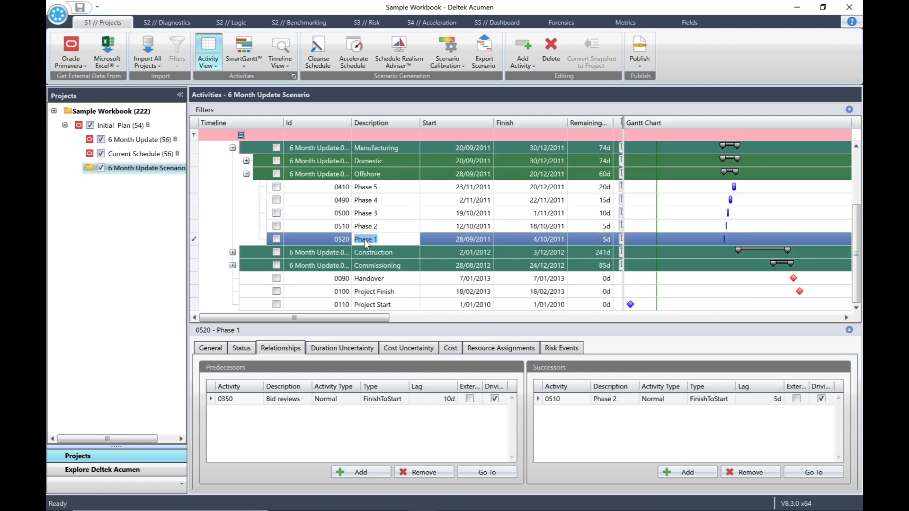
{"action": "left_click", "coordinate": [446, 400]}
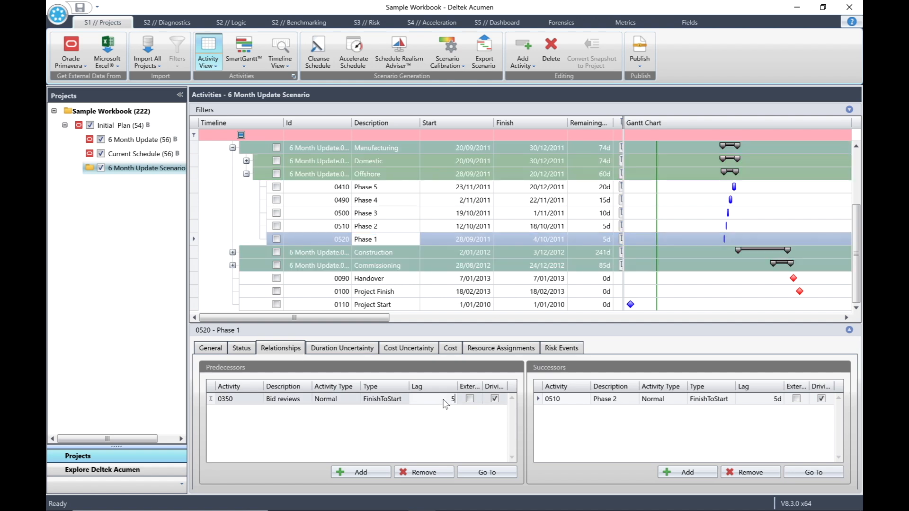
{"action": "left_click", "coordinate": [777, 403]}
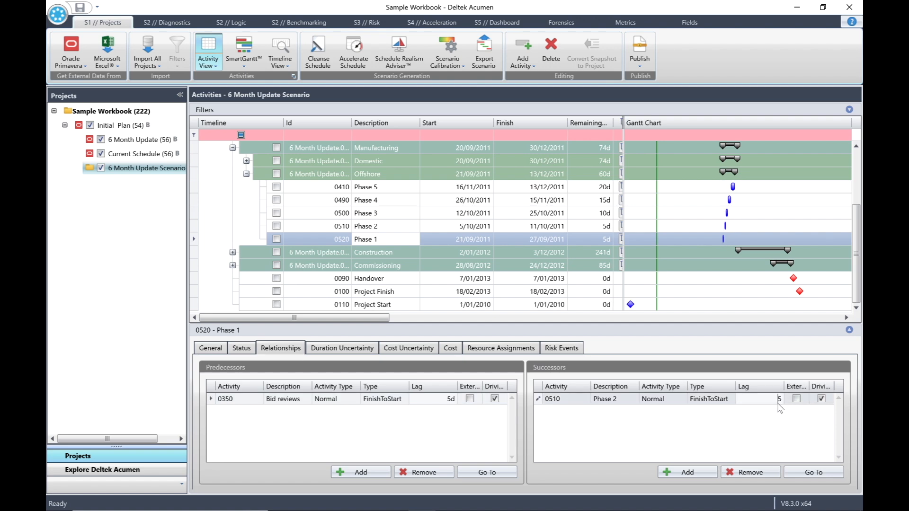
{"action": "type", "text": "20"}
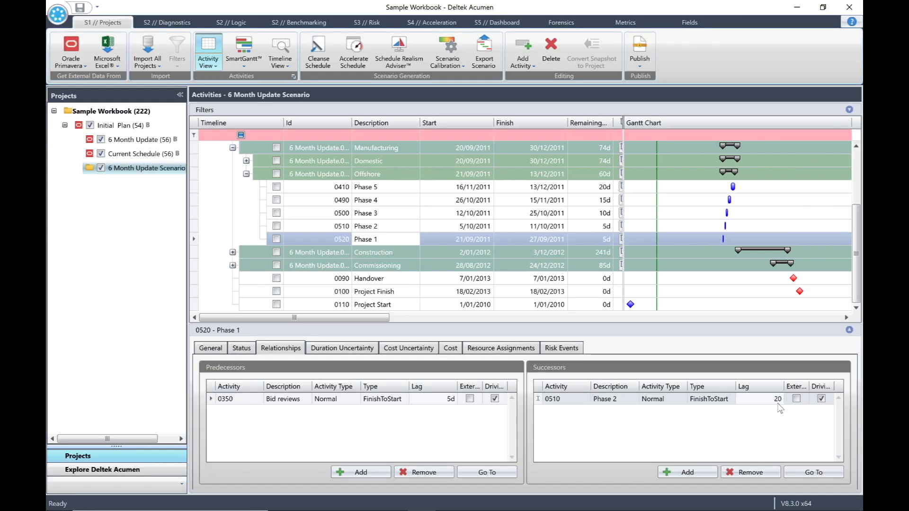
{"action": "key", "text": "Return"}
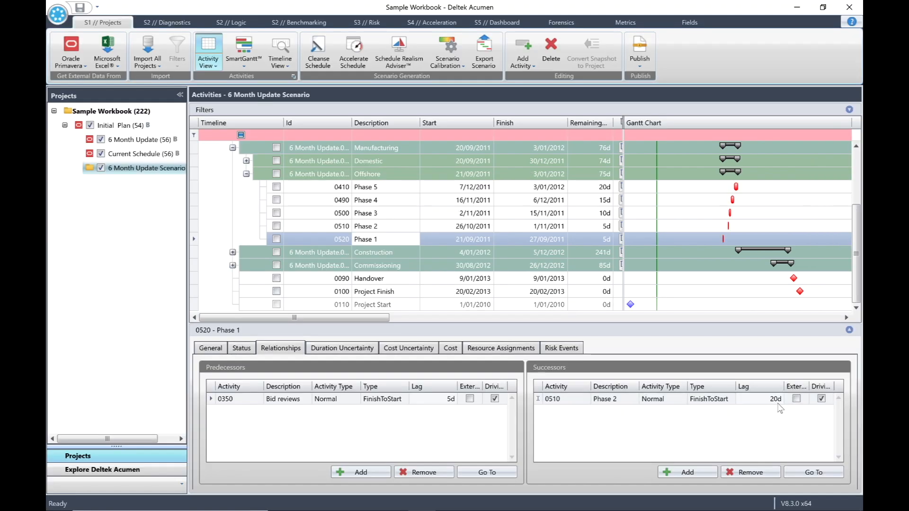
Step: Delete the 6 Month Update Scenario along with its modified relationships and confirm the deletion
{"action": "right_click", "coordinate": [139, 167]}
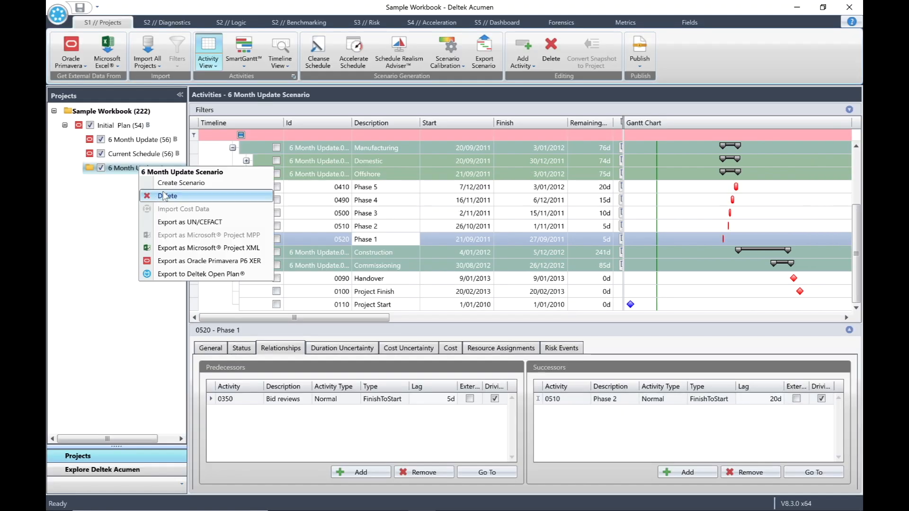
{"action": "left_click", "coordinate": [165, 196]}
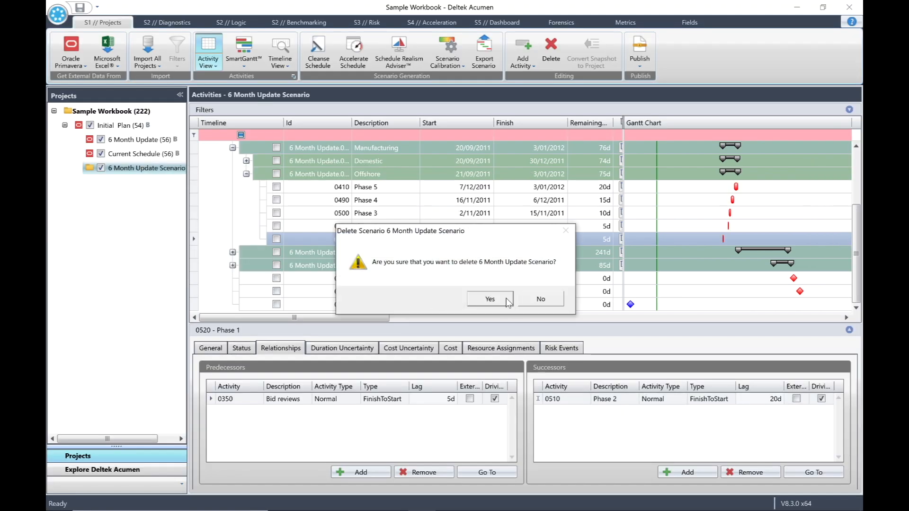
{"action": "left_click", "coordinate": [490, 298]}
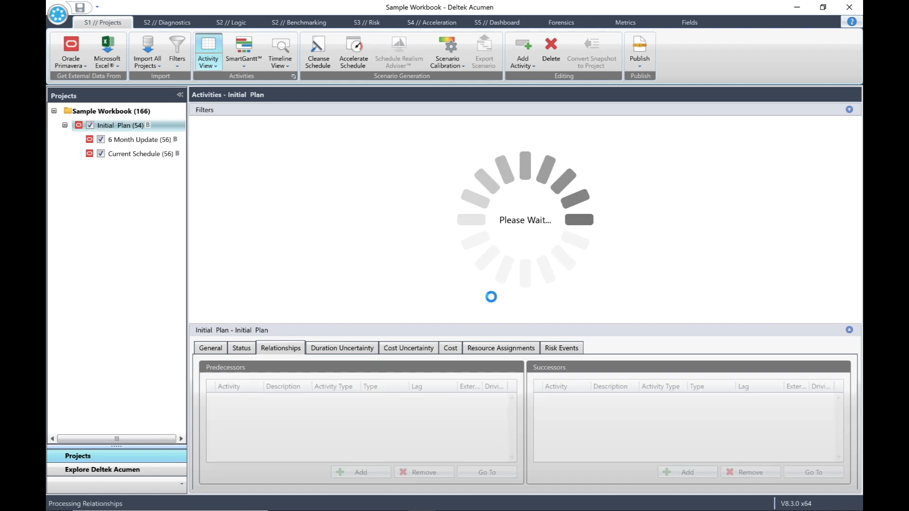